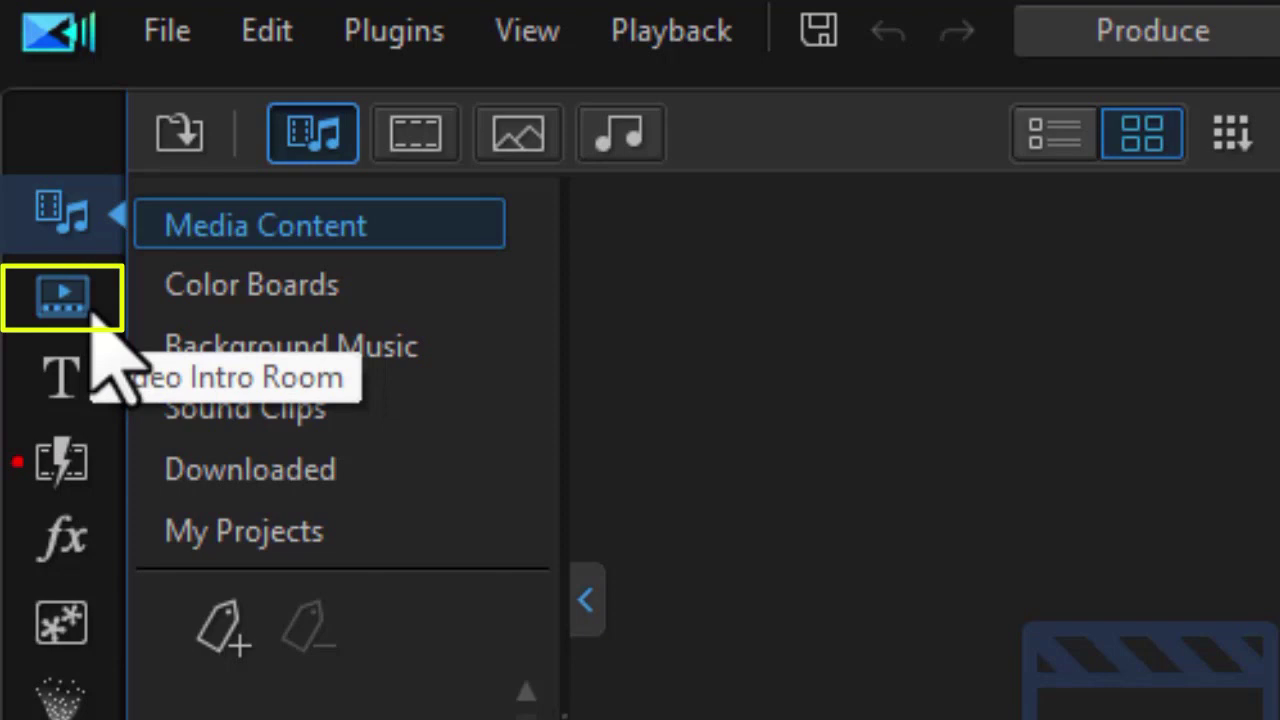
Step: Browse the video intro template categories and show the Modern templates
{"action": "left_click", "coordinate": [93, 314]}
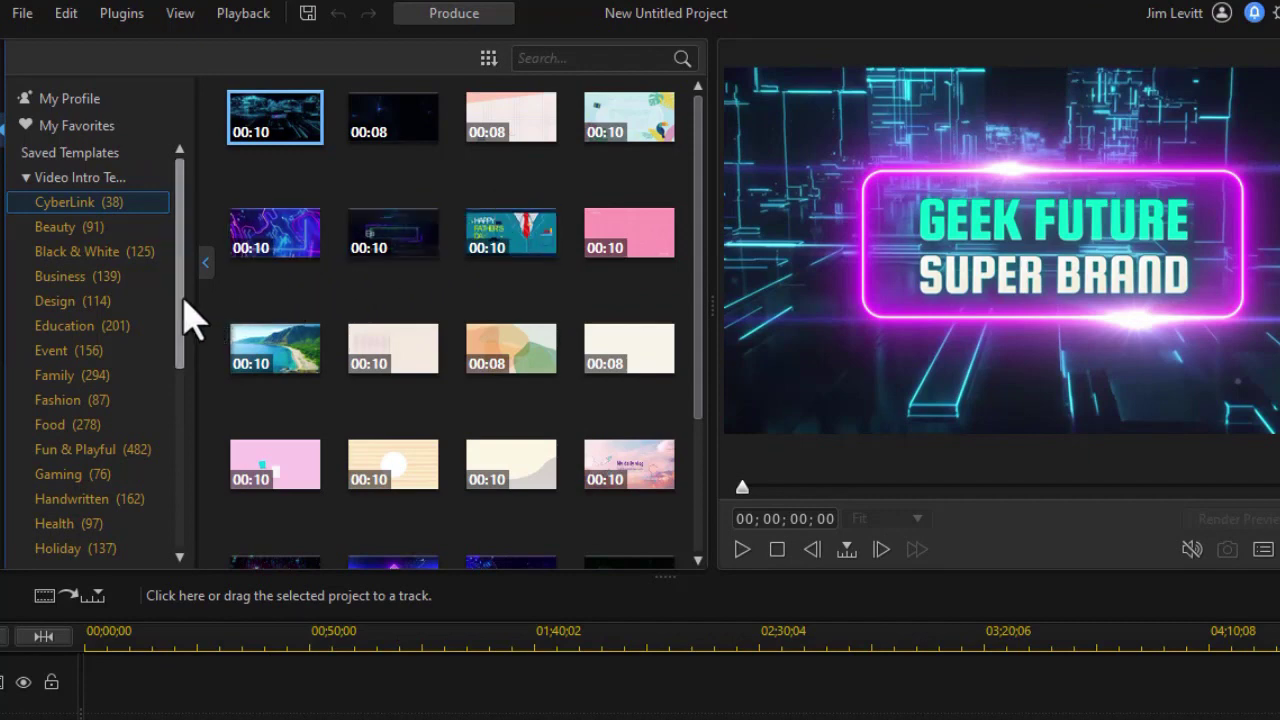
{"action": "scroll", "coordinate": [177, 337], "scroll_direction": "down", "scroll_amount": 2}
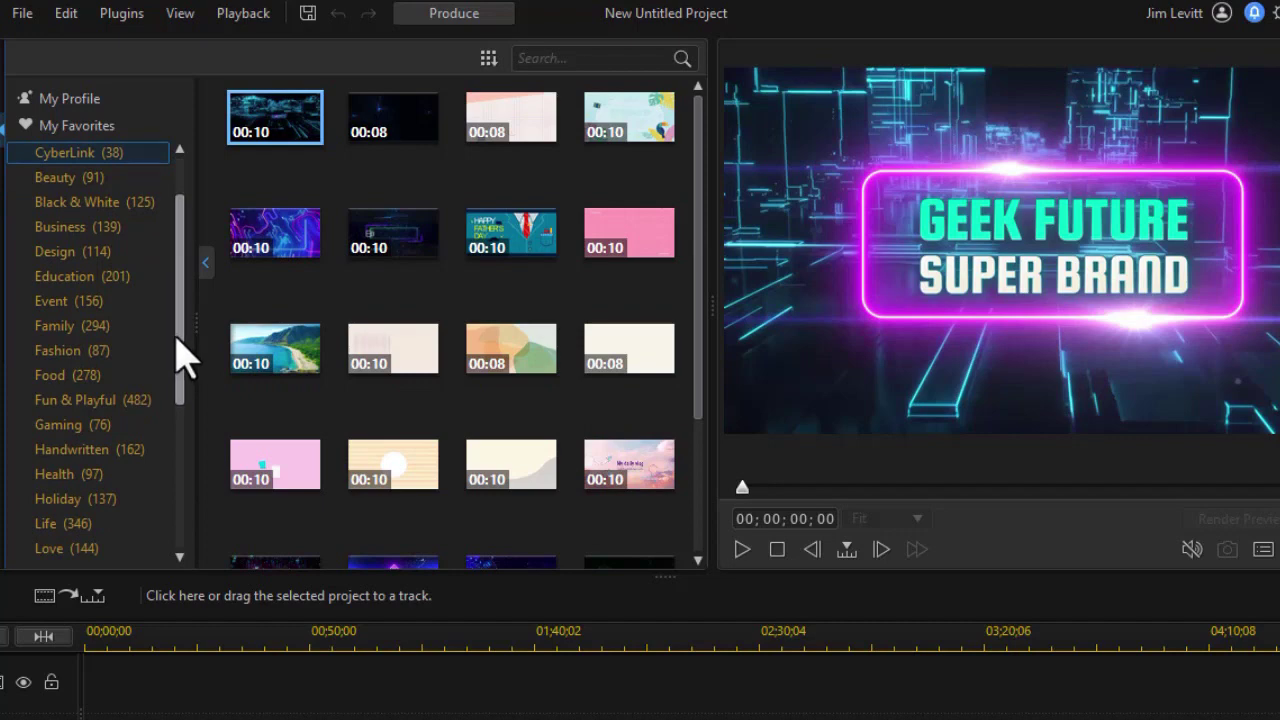
{"action": "left_click_drag", "start_coordinate": [176, 339], "coordinate": [181, 396]}
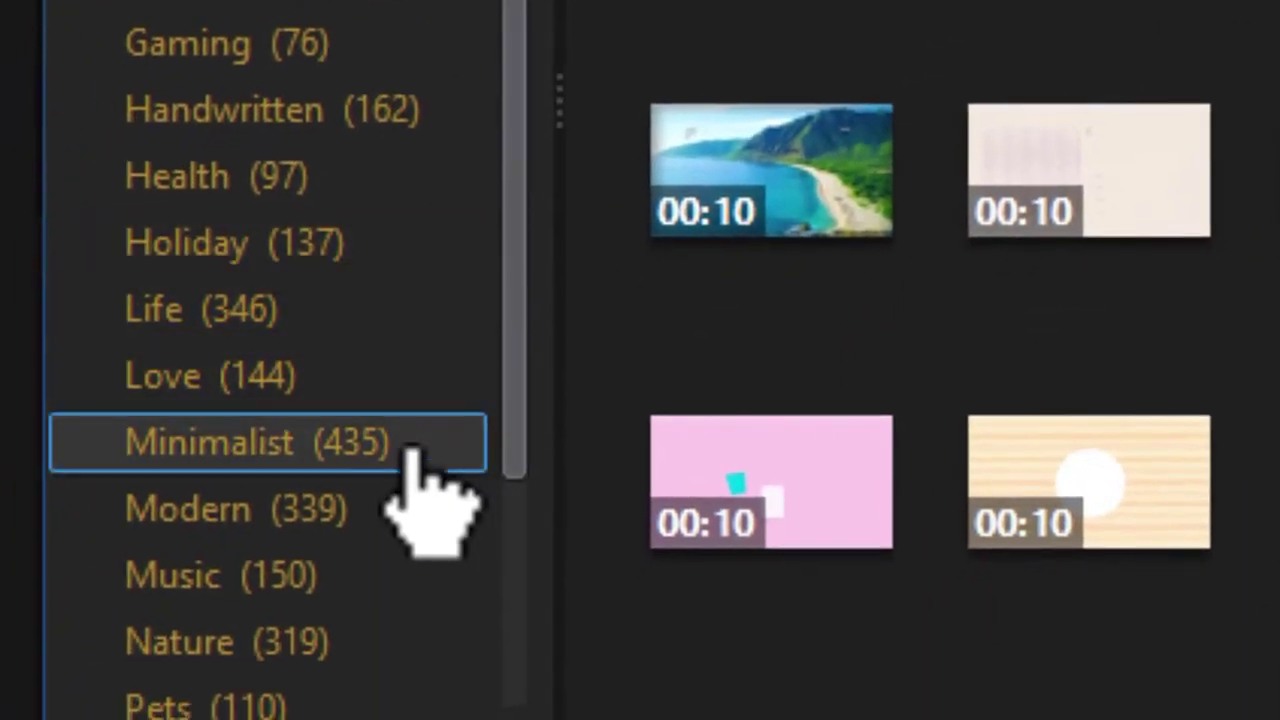
{"action": "left_click", "coordinate": [362, 505]}
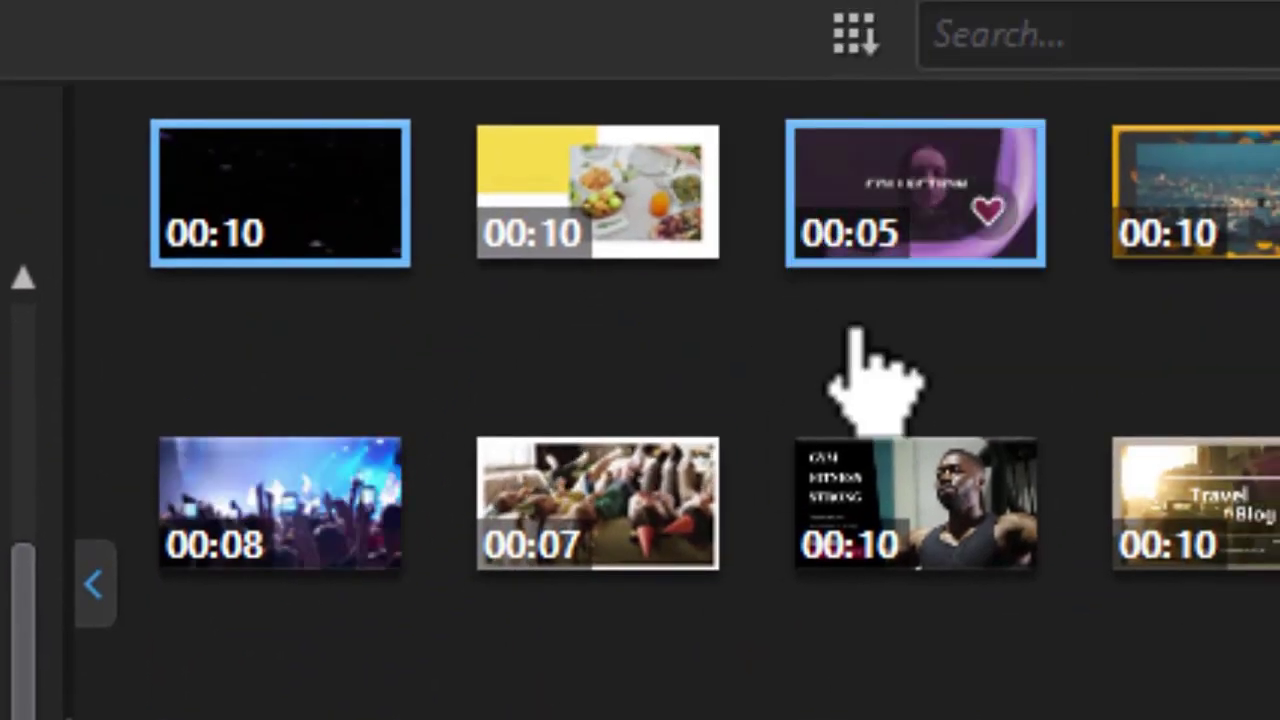
Step: Preview the yellow-and-white Health Habits intro template and open it for editing in the Video Intro Designer
{"action": "mouse_move", "coordinate": [747, 180]}
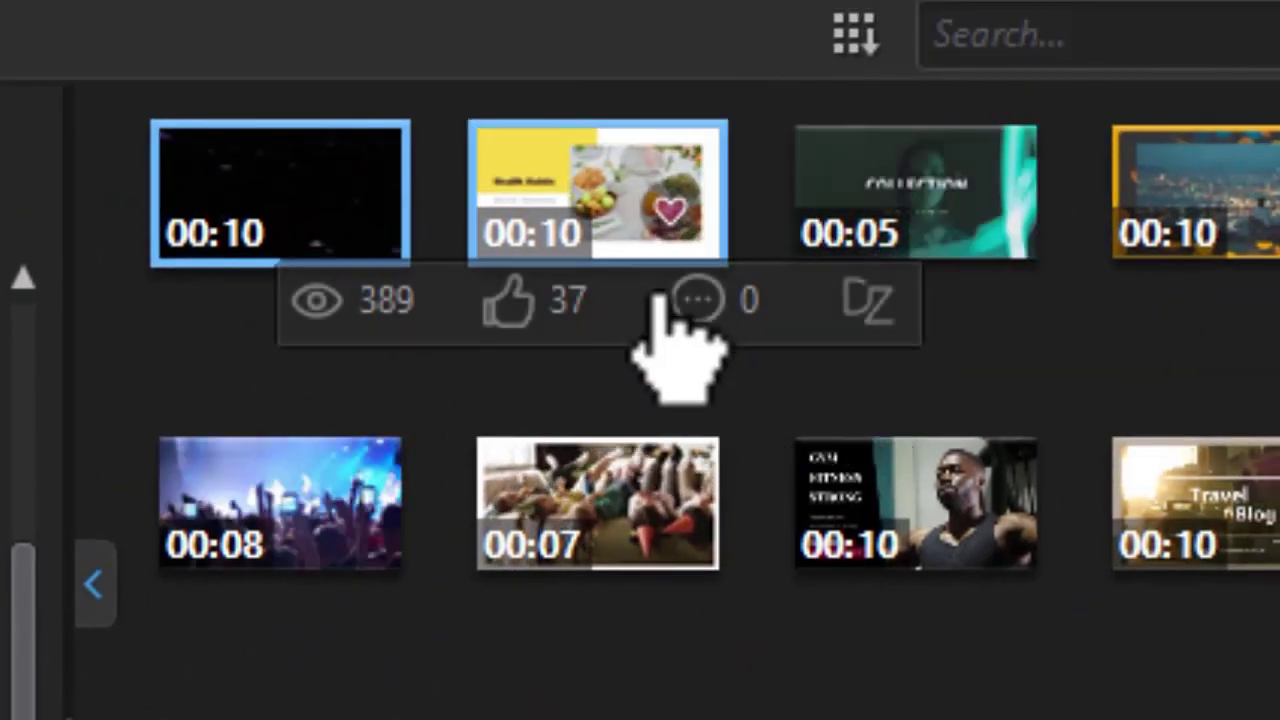
{"action": "left_click", "coordinate": [625, 192]}
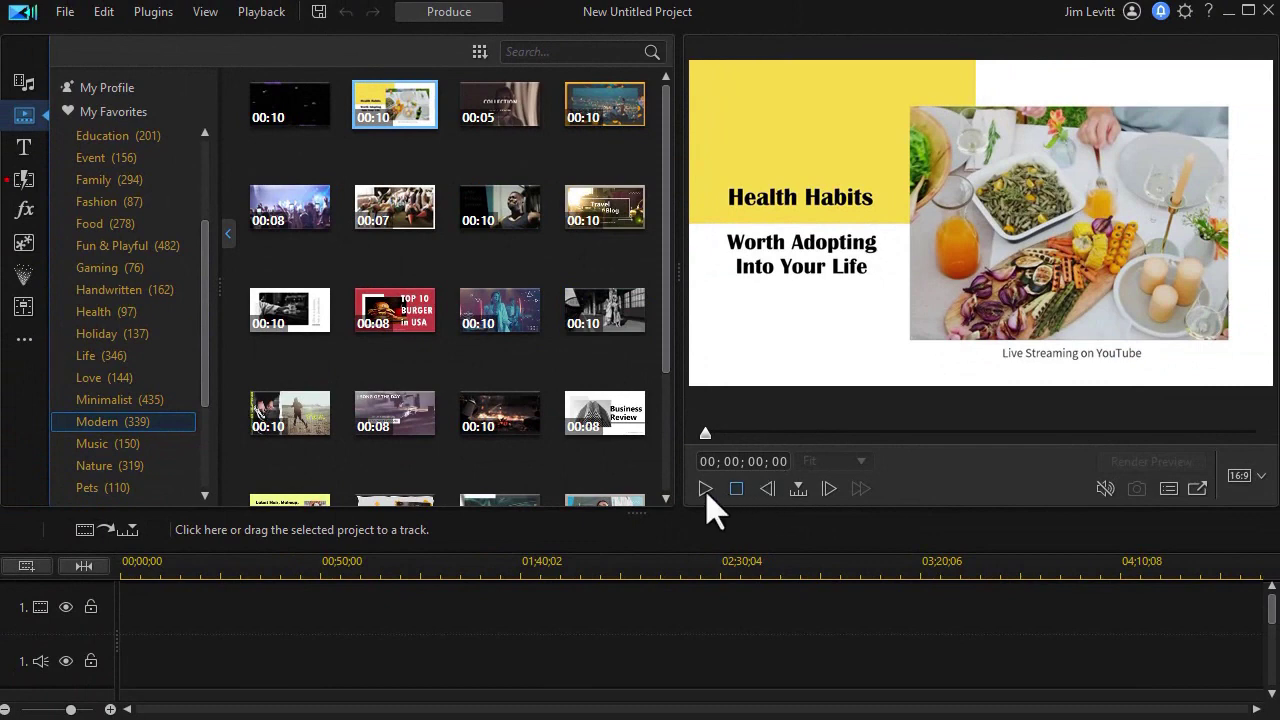
{"action": "left_click", "coordinate": [705, 489]}
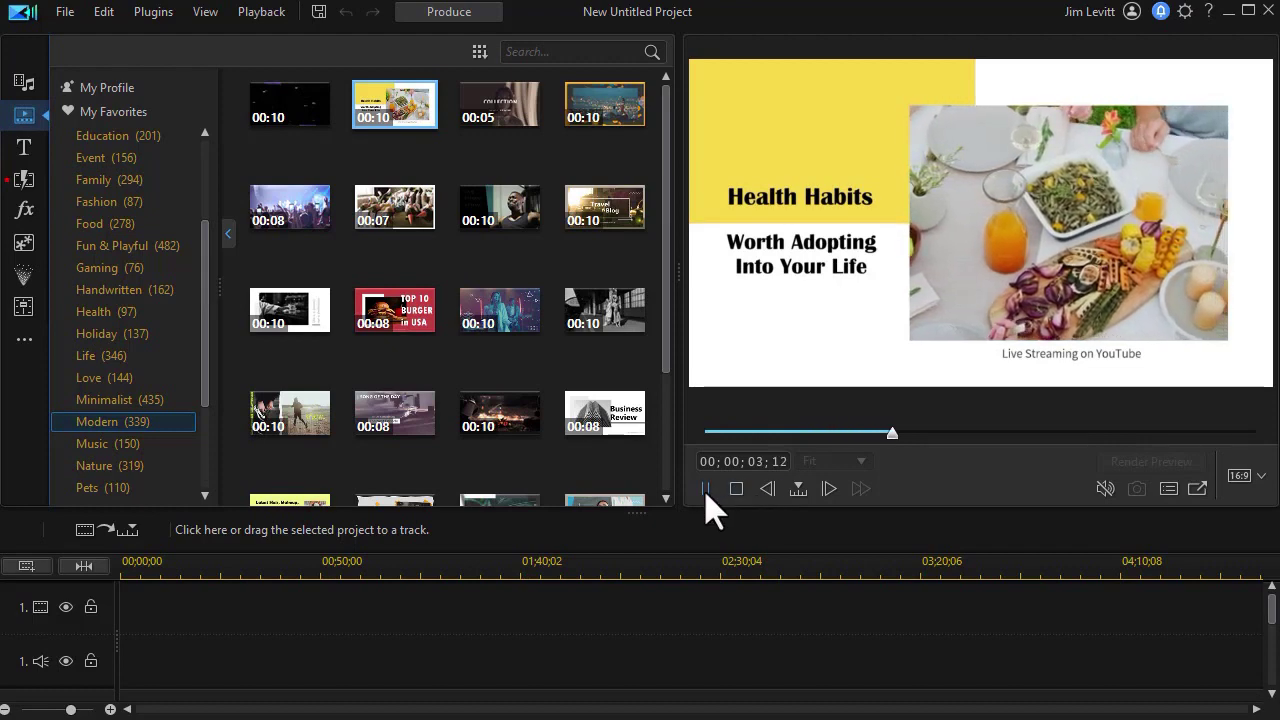
{"action": "left_click", "coordinate": [705, 489]}
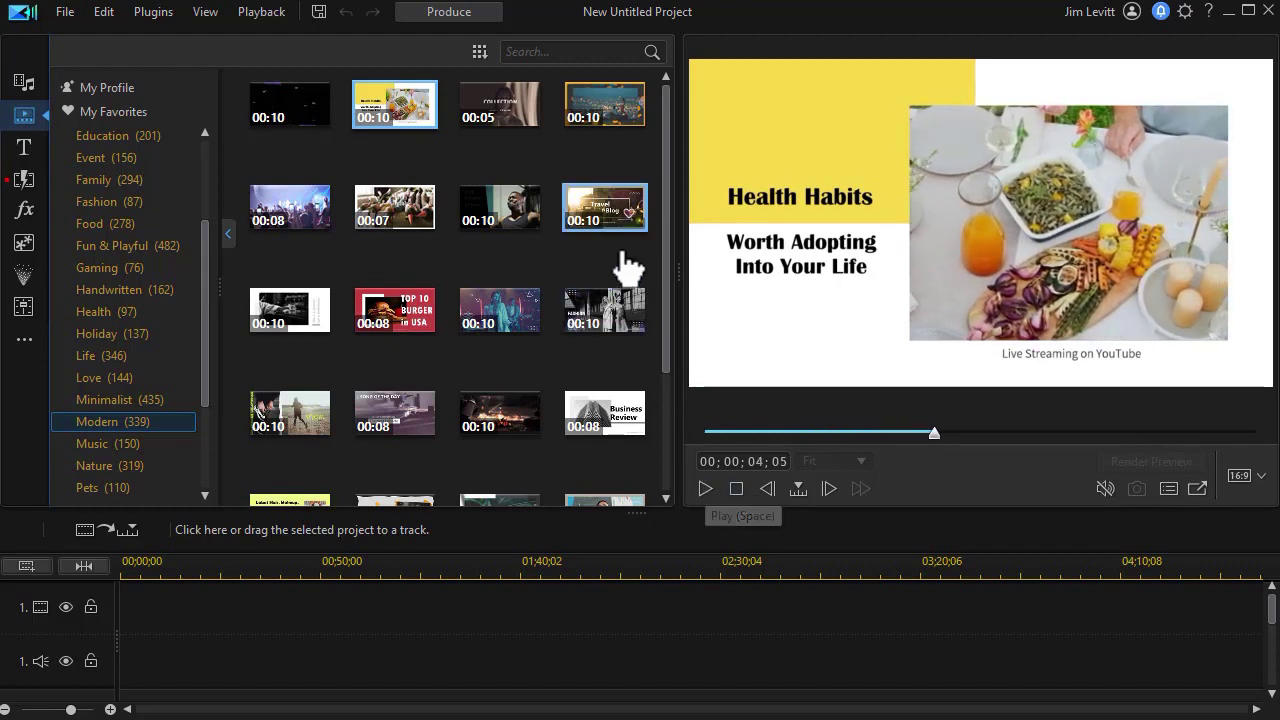
{"action": "mouse_move", "coordinate": [420, 115]}
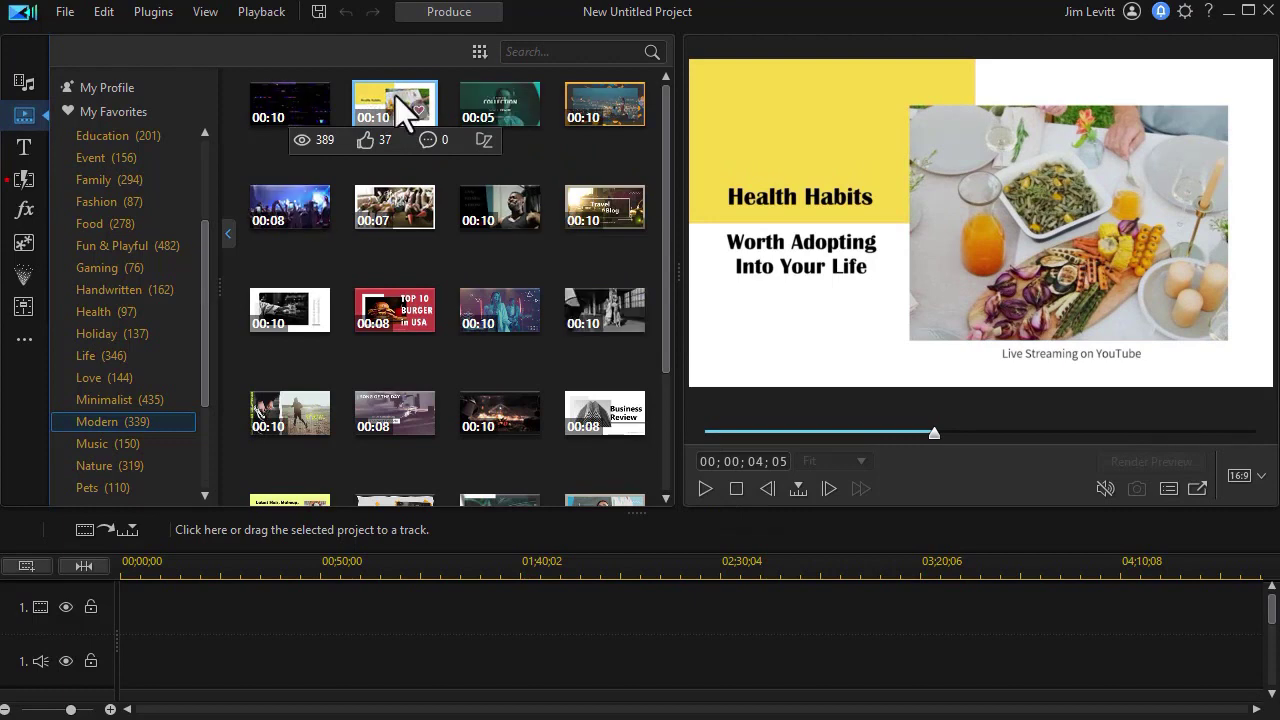
{"action": "double_click", "coordinate": [395, 95]}
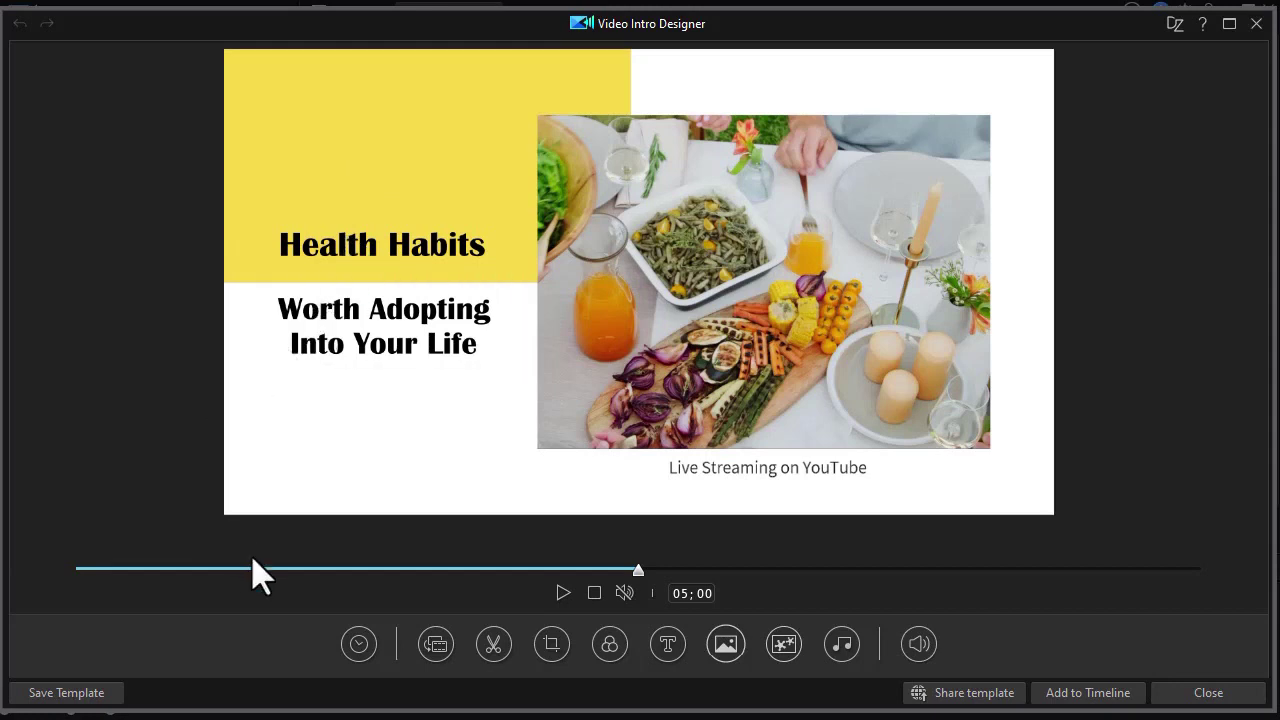
Step: Try template durations of 15 and 5 seconds, and dismiss the duration settings without applying them
{"action": "left_click", "coordinate": [359, 644]}
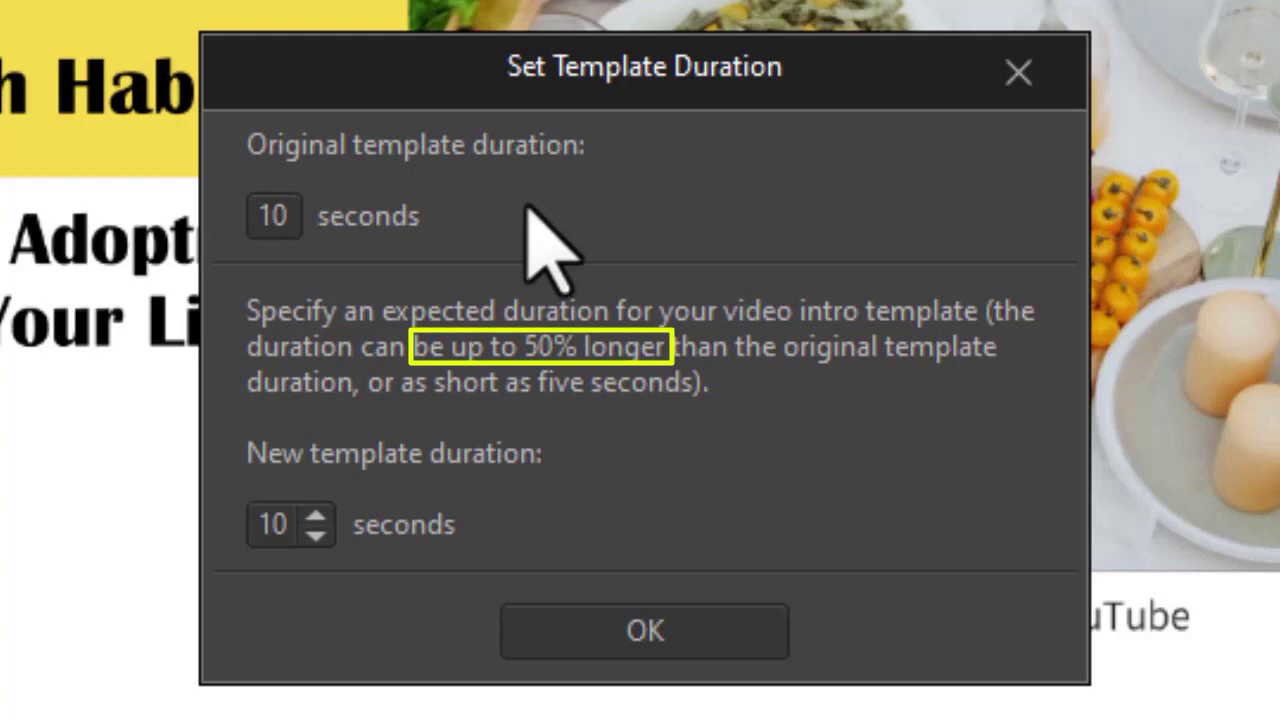
{"action": "left_click", "coordinate": [314, 516]}
{"action": "left_click", "coordinate": [314, 516]}
{"action": "left_click", "coordinate": [314, 516]}
{"action": "left_click", "coordinate": [314, 516]}
{"action": "left_click", "coordinate": [314, 516]}
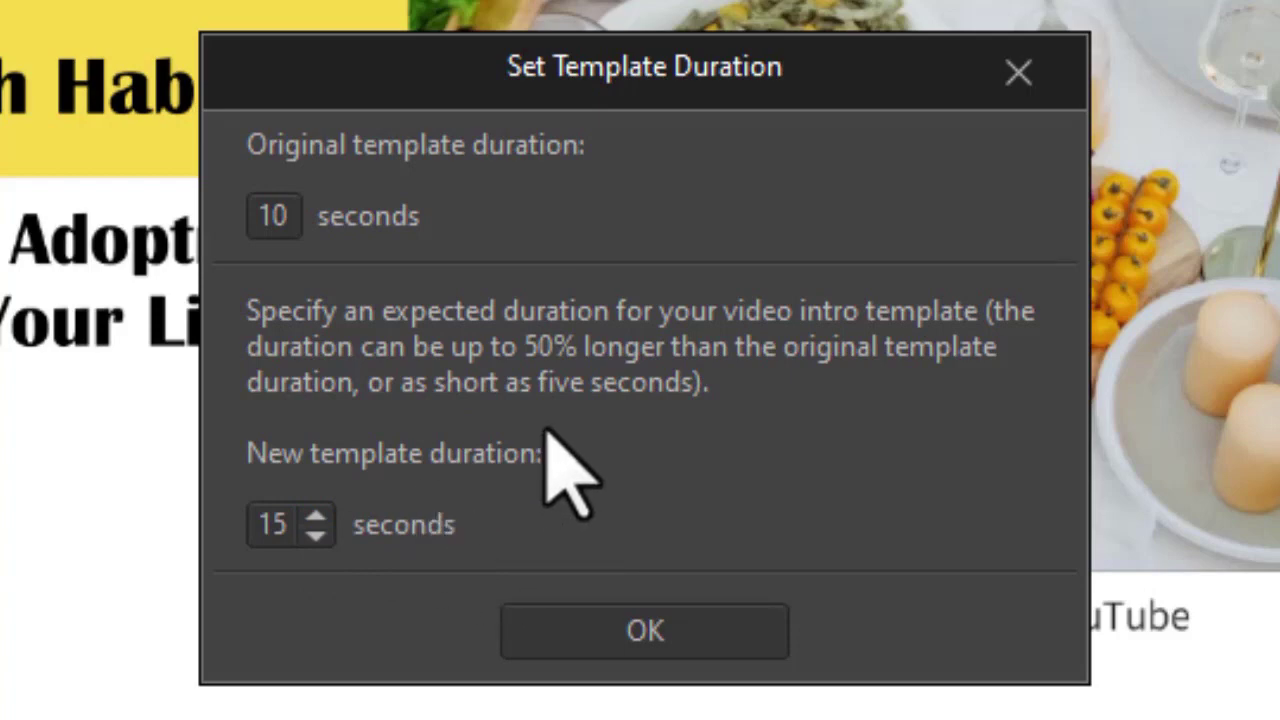
{"action": "left_click", "coordinate": [315, 534]}
{"action": "left_click", "coordinate": [315, 534]}
{"action": "left_click", "coordinate": [315, 534]}
{"action": "left_click", "coordinate": [315, 534]}
{"action": "left_click", "coordinate": [315, 534]}
{"action": "left_click", "coordinate": [315, 534]}
{"action": "left_click", "coordinate": [315, 534]}
{"action": "left_click", "coordinate": [315, 534]}
{"action": "left_click", "coordinate": [315, 534]}
{"action": "left_click", "coordinate": [315, 534]}
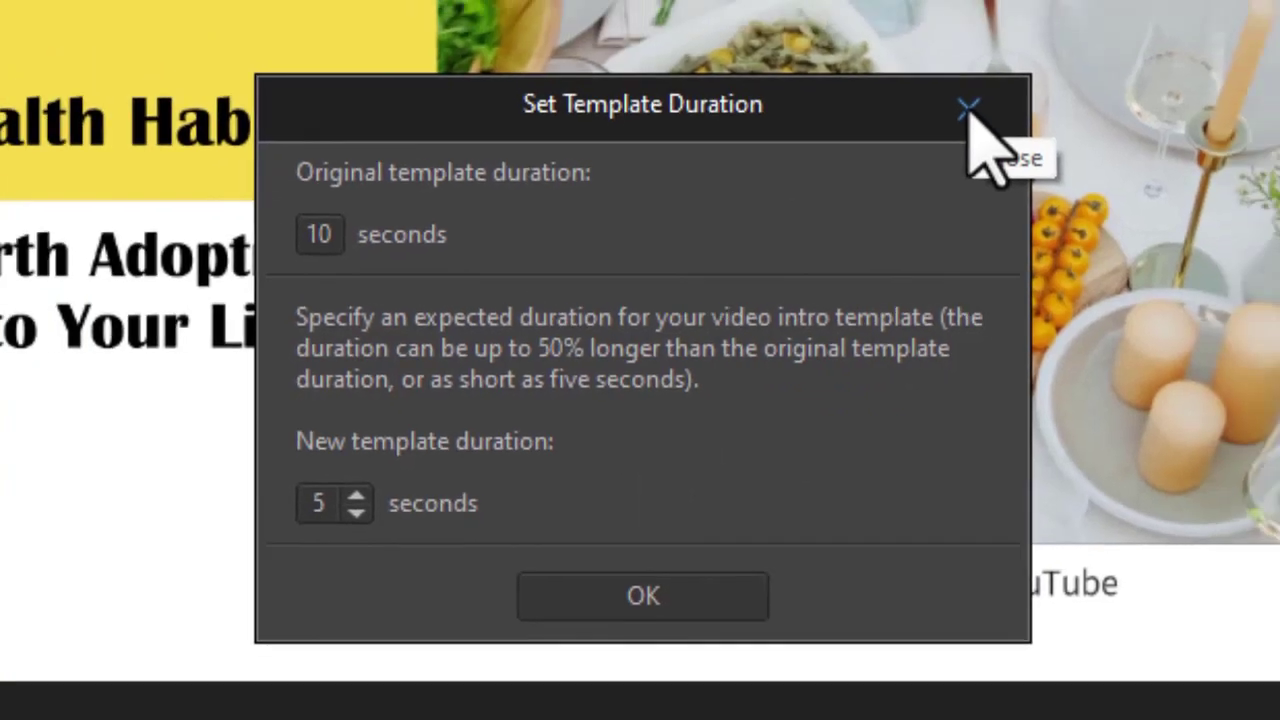
{"action": "left_click", "coordinate": [1018, 72]}
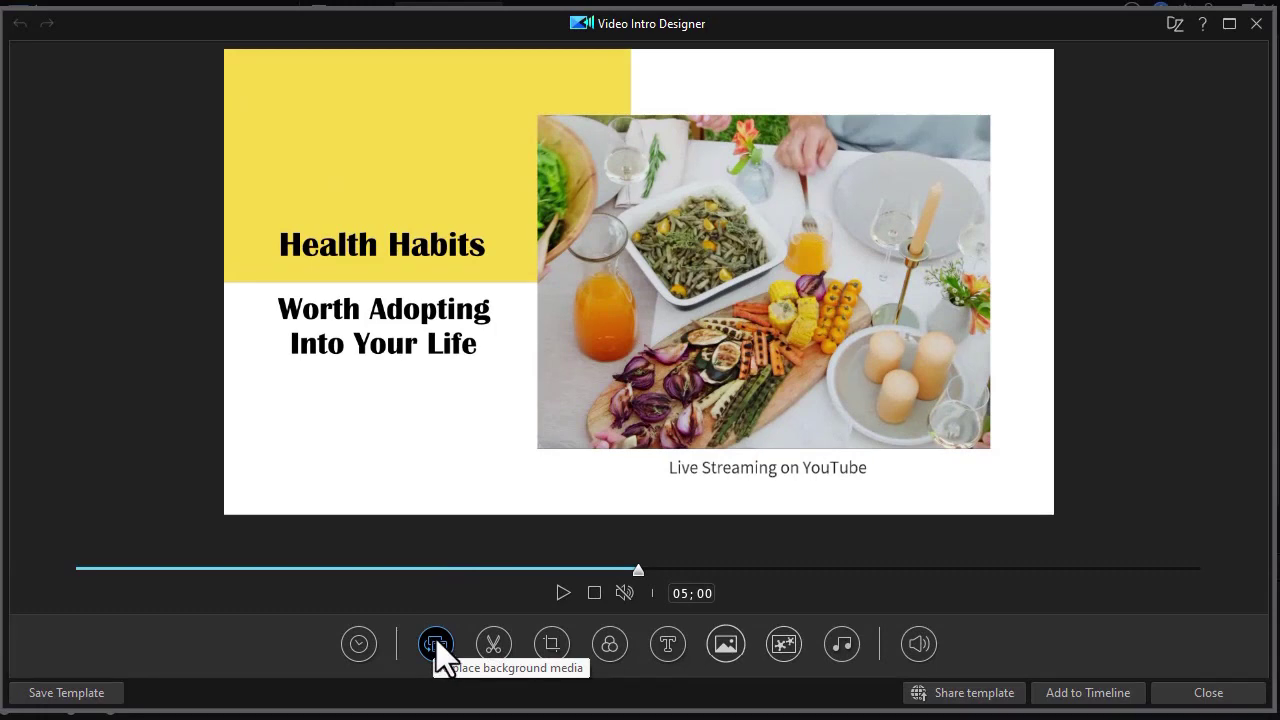
Step: Play part of the intro and replace its background media with the cupcake footage 1894145_specialCupcakes_HD_Footage from the hard drive
{"action": "left_click", "coordinate": [563, 594]}
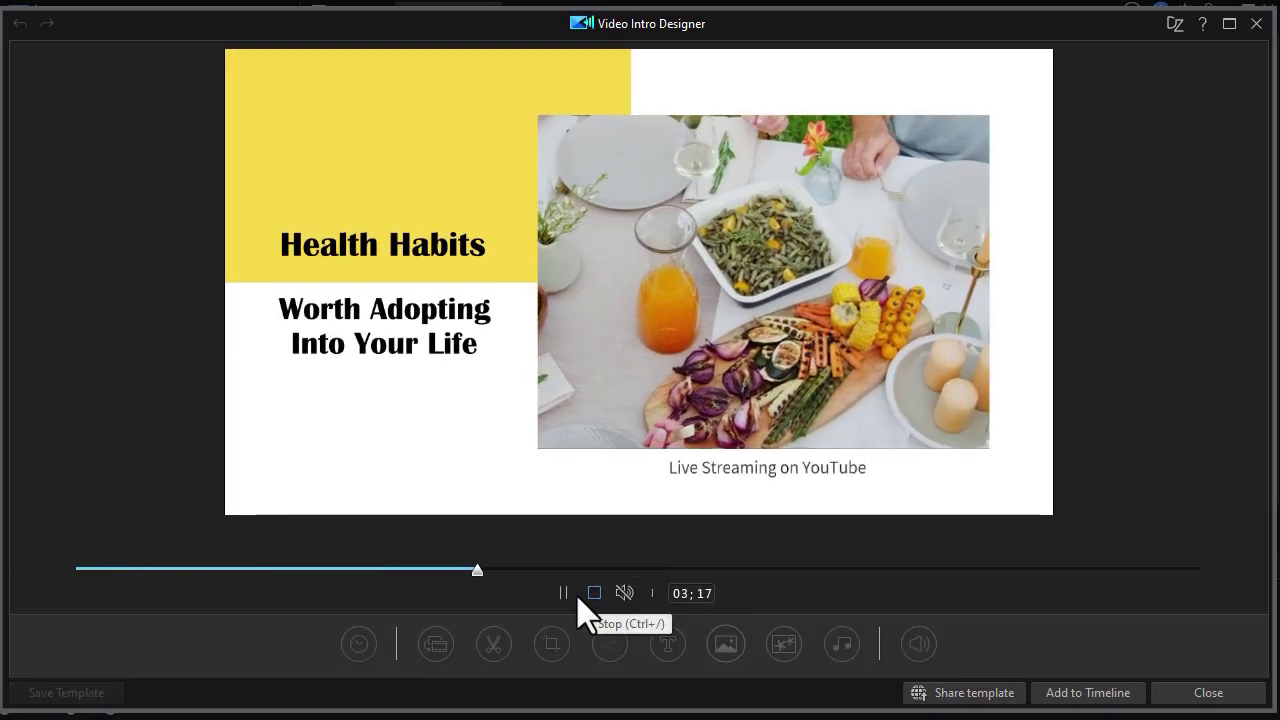
{"action": "left_click", "coordinate": [559, 600]}
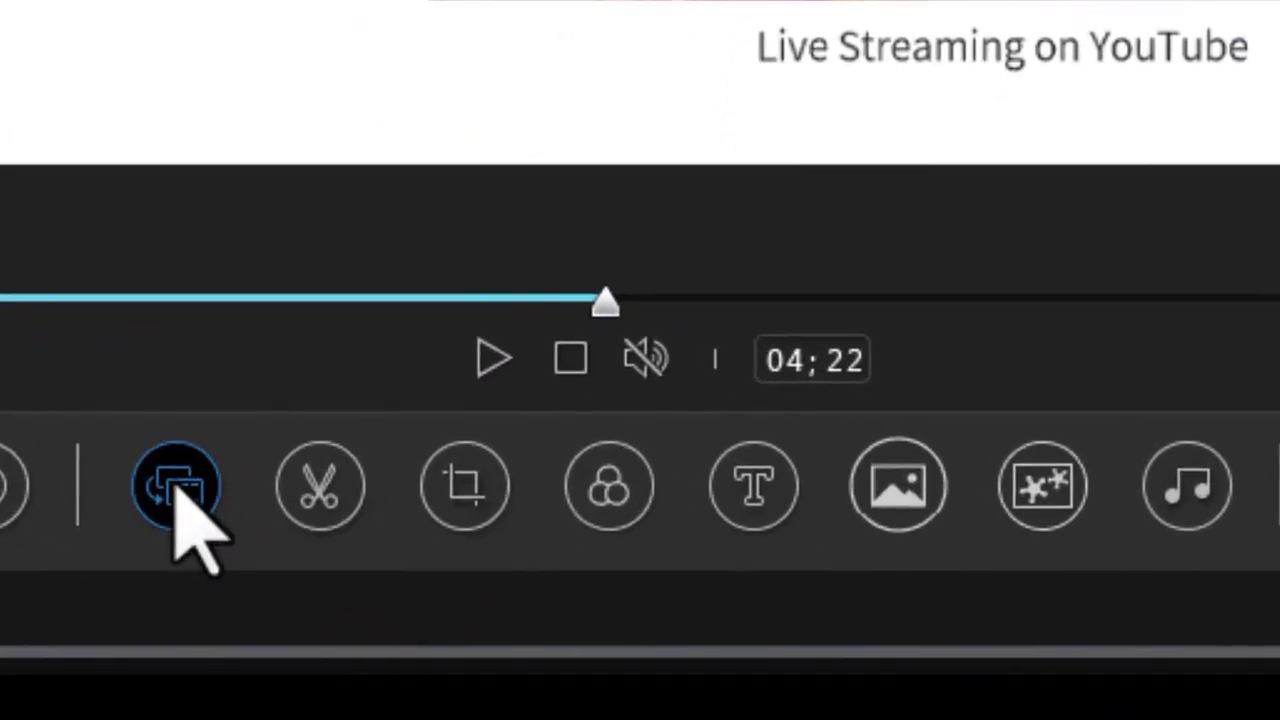
{"action": "left_click", "coordinate": [276, 550]}
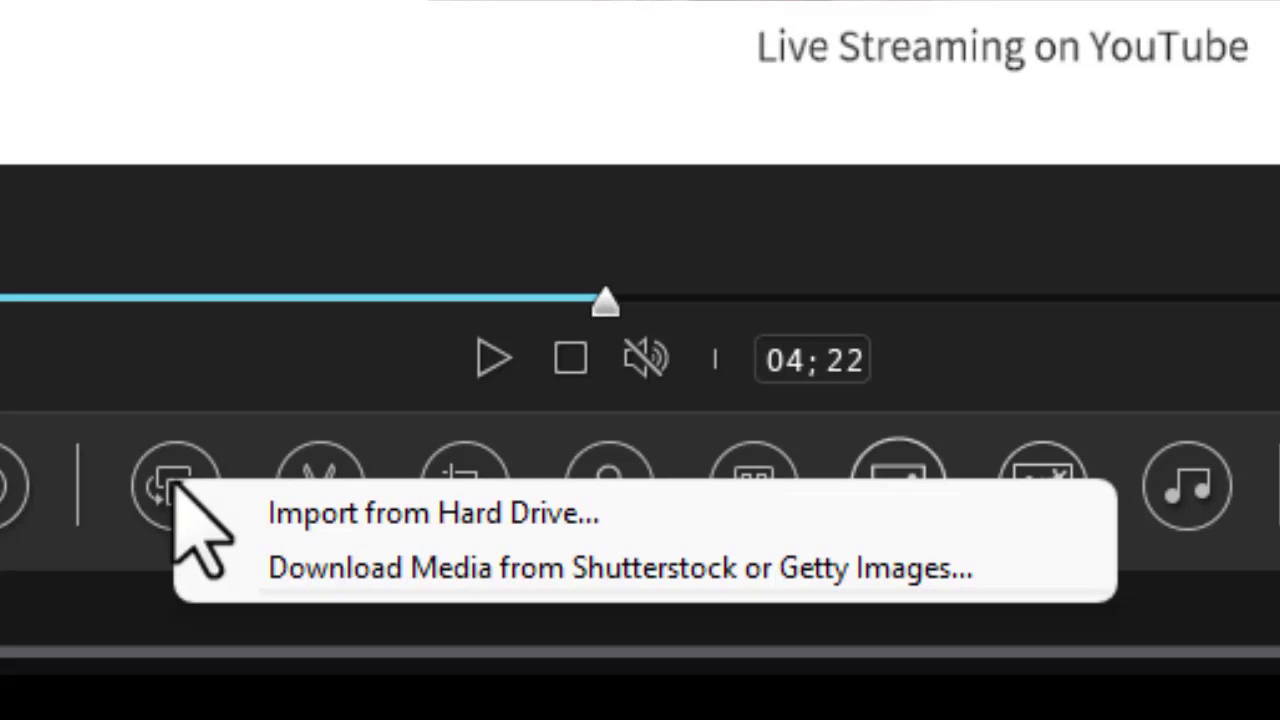
{"action": "left_click", "coordinate": [330, 515]}
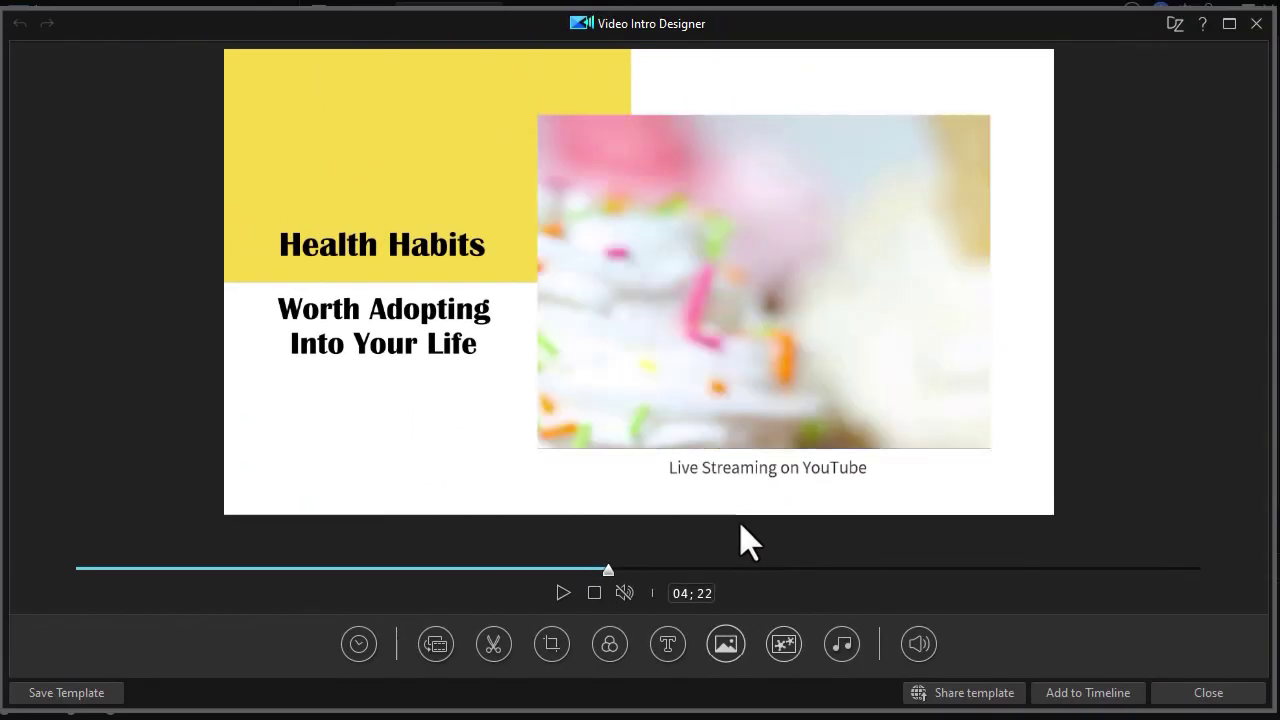
Step: Trim the cupcake footage by shifting the kept range to start at 00;00;03;25
{"action": "double_click", "coordinate": [727, 515]}
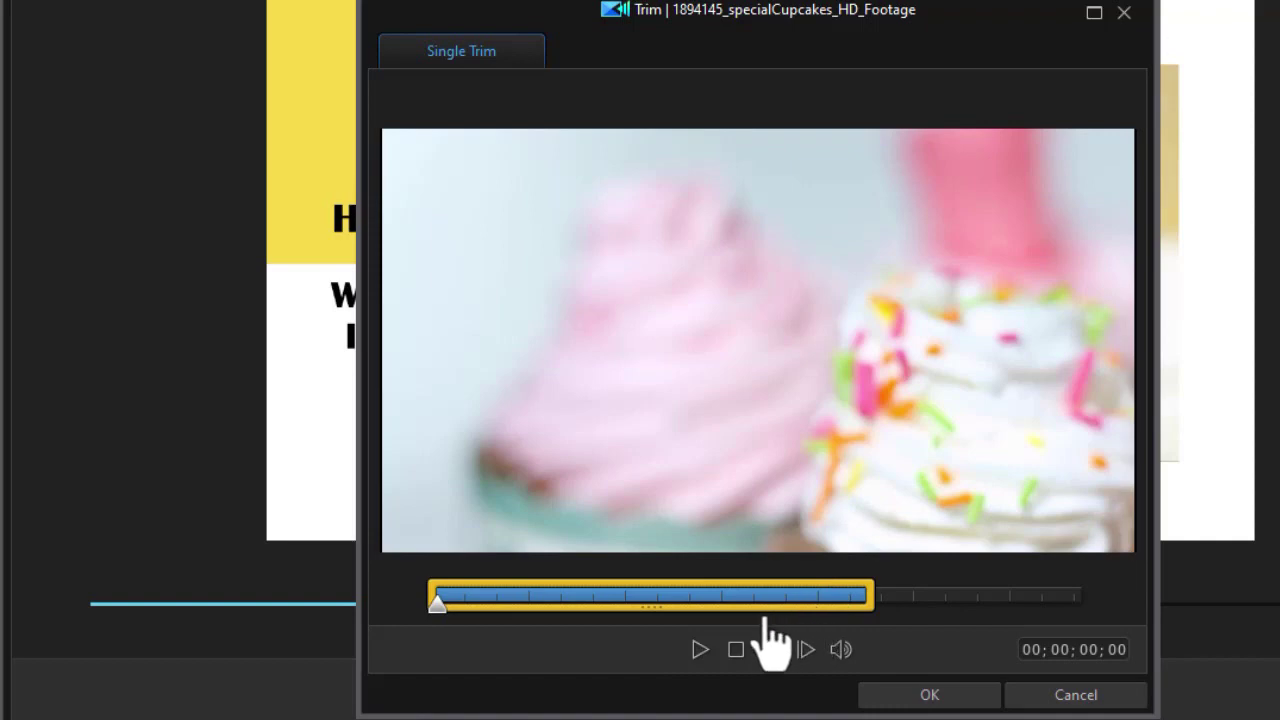
{"action": "left_click_drag", "start_coordinate": [745, 608], "coordinate": [911, 607]}
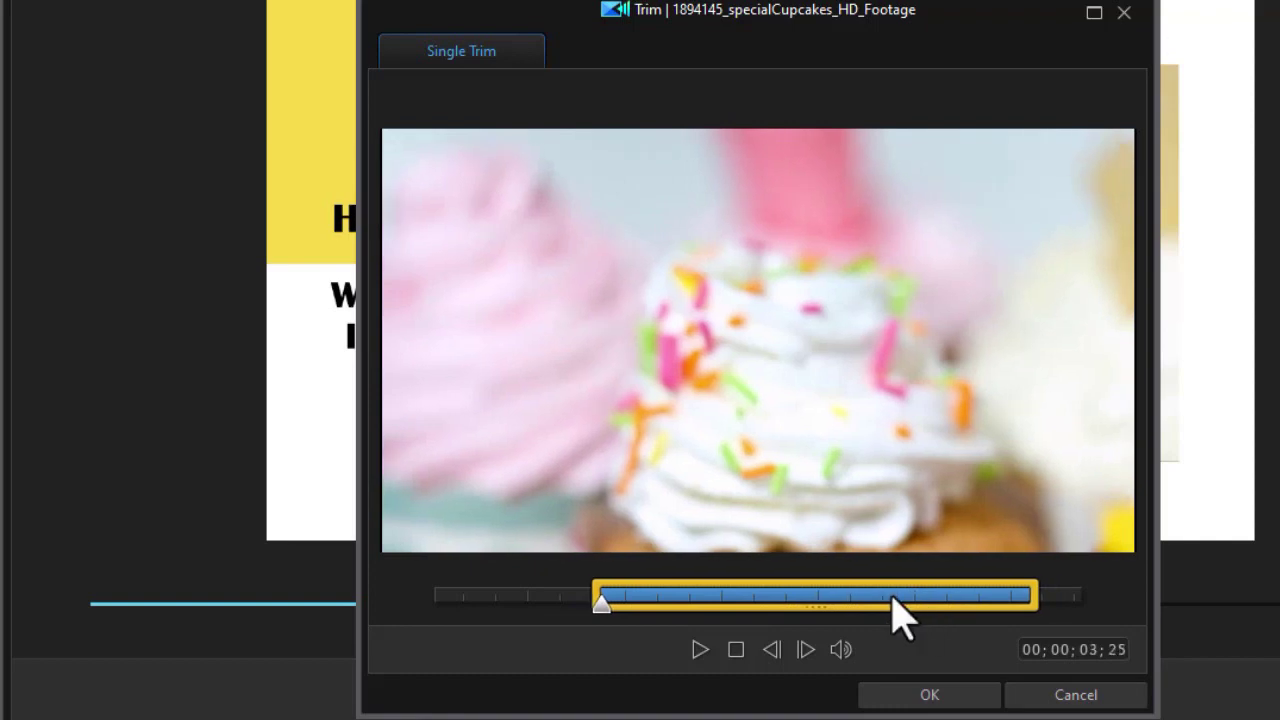
{"action": "left_click", "coordinate": [930, 695]}
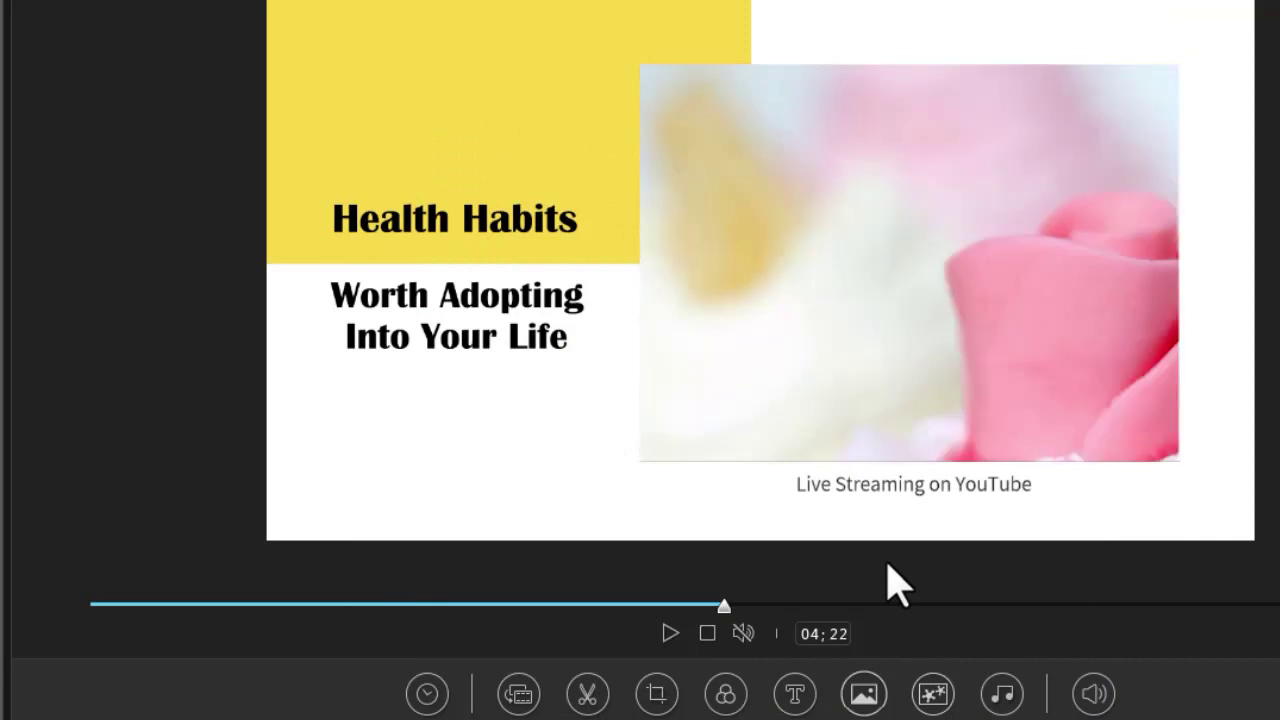
Step: Shift the cupcake footage's trim range earlier so that it starts at 00;00;02;09
{"action": "left_click", "coordinate": [588, 694]}
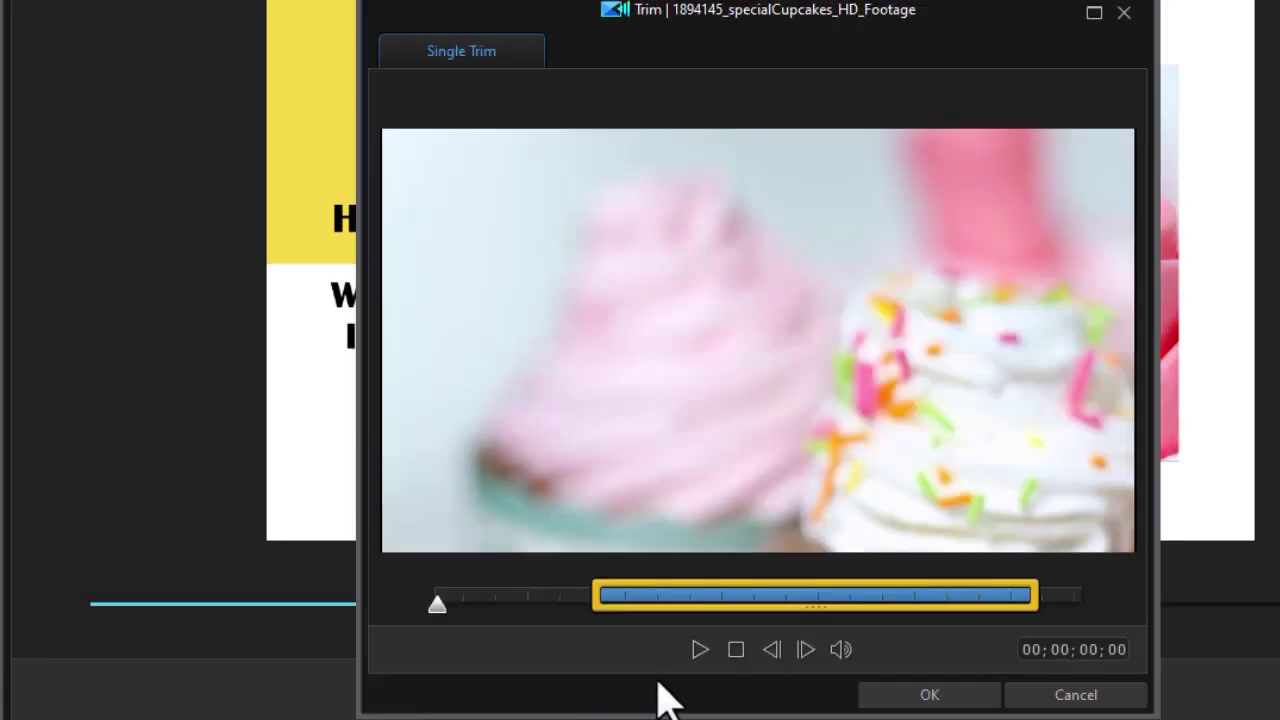
{"action": "left_click_drag", "start_coordinate": [700, 603], "coordinate": [627, 620]}
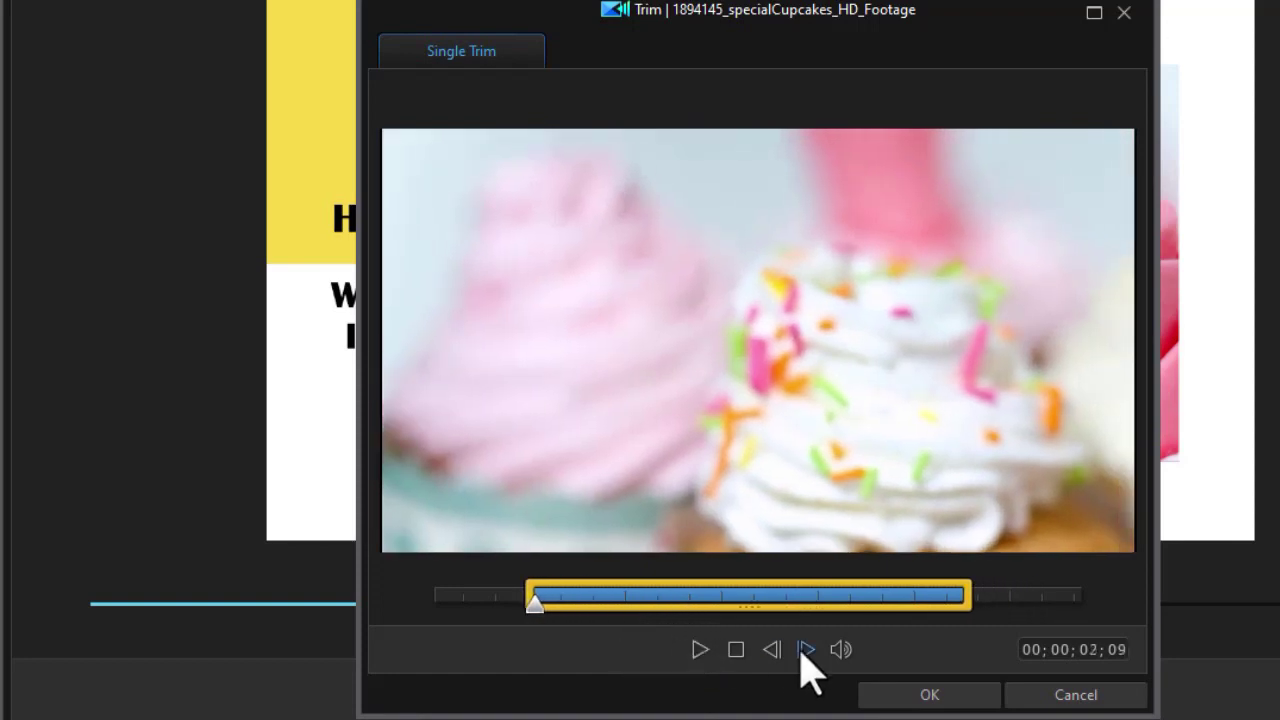
{"action": "left_click", "coordinate": [927, 697]}
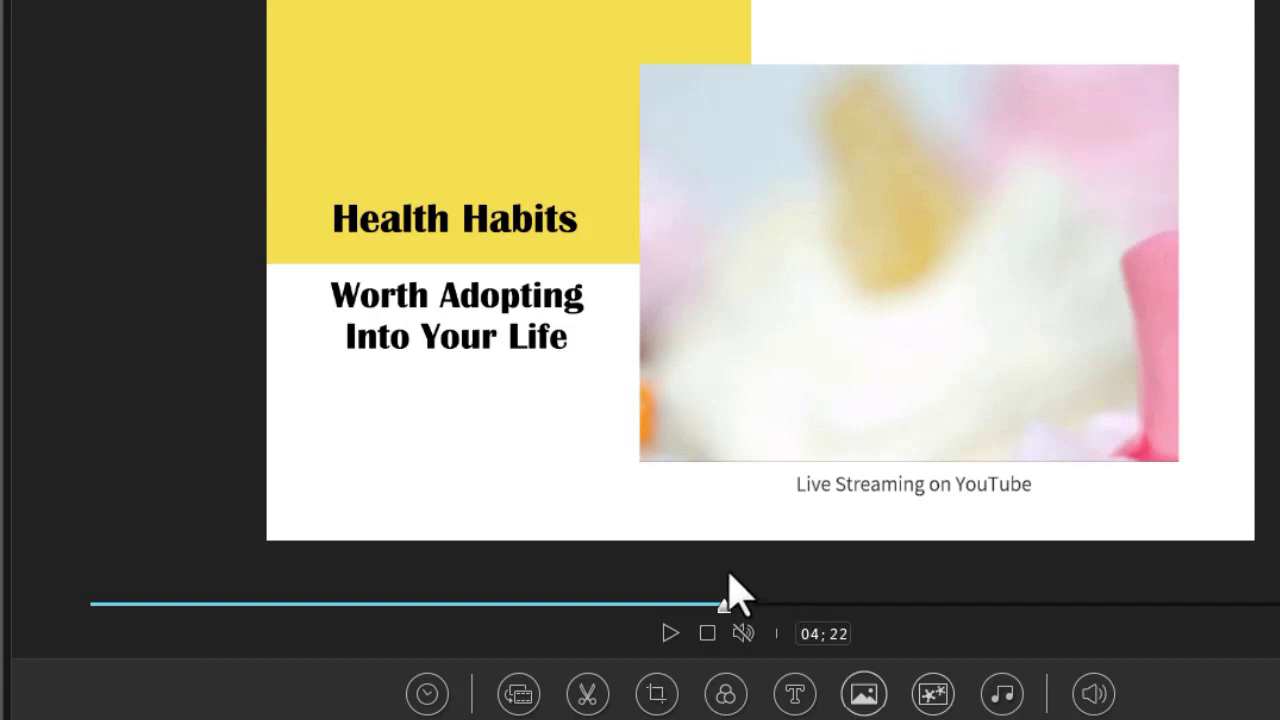
Step: Crop the cupcake footage to a smaller frame and shift it down and right over the sprinkled cupcake
{"action": "left_click", "coordinate": [661, 699]}
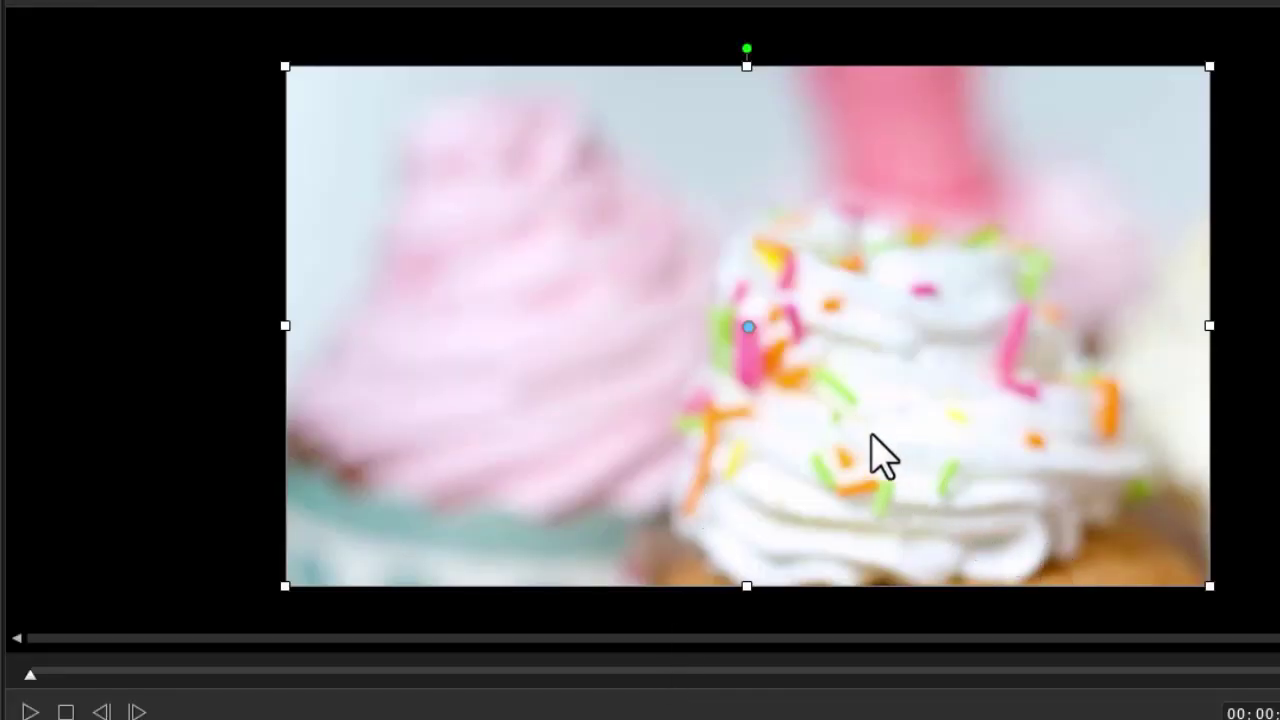
{"action": "left_click_drag", "start_coordinate": [1209, 586], "coordinate": [1080, 520]}
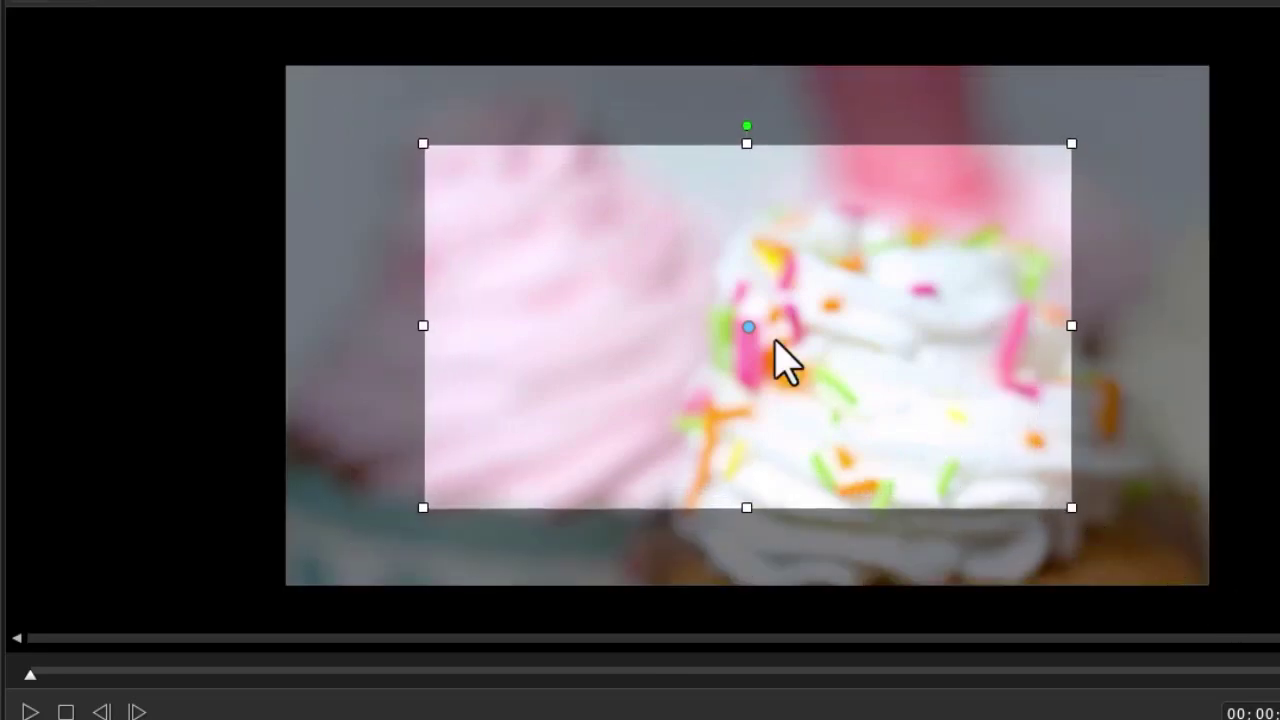
{"action": "left_click_drag", "start_coordinate": [746, 323], "coordinate": [818, 347]}
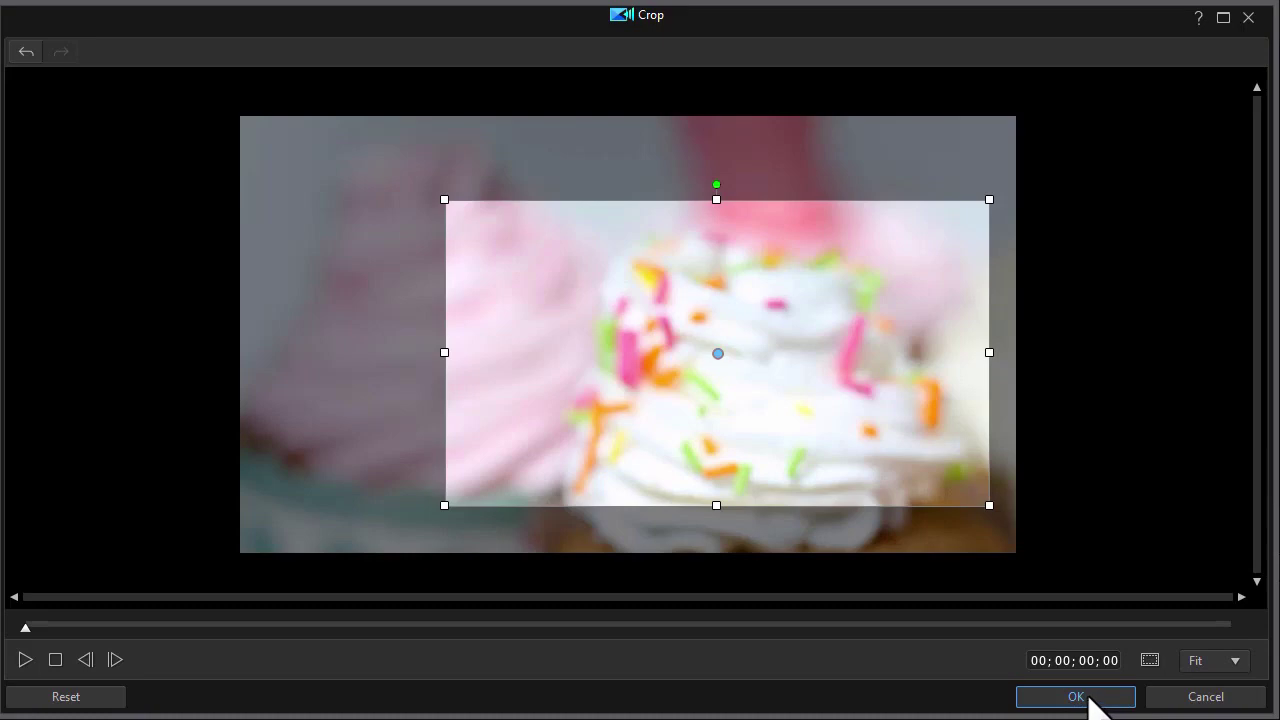
{"action": "left_click", "coordinate": [1078, 697]}
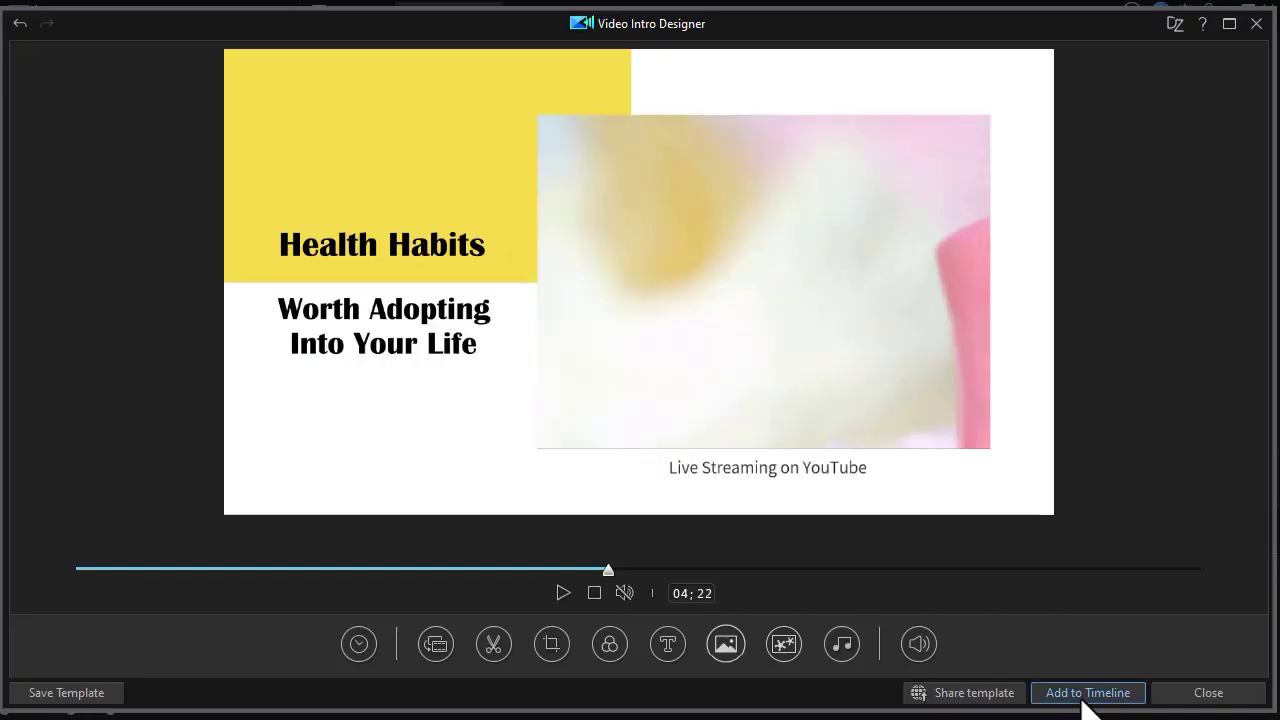
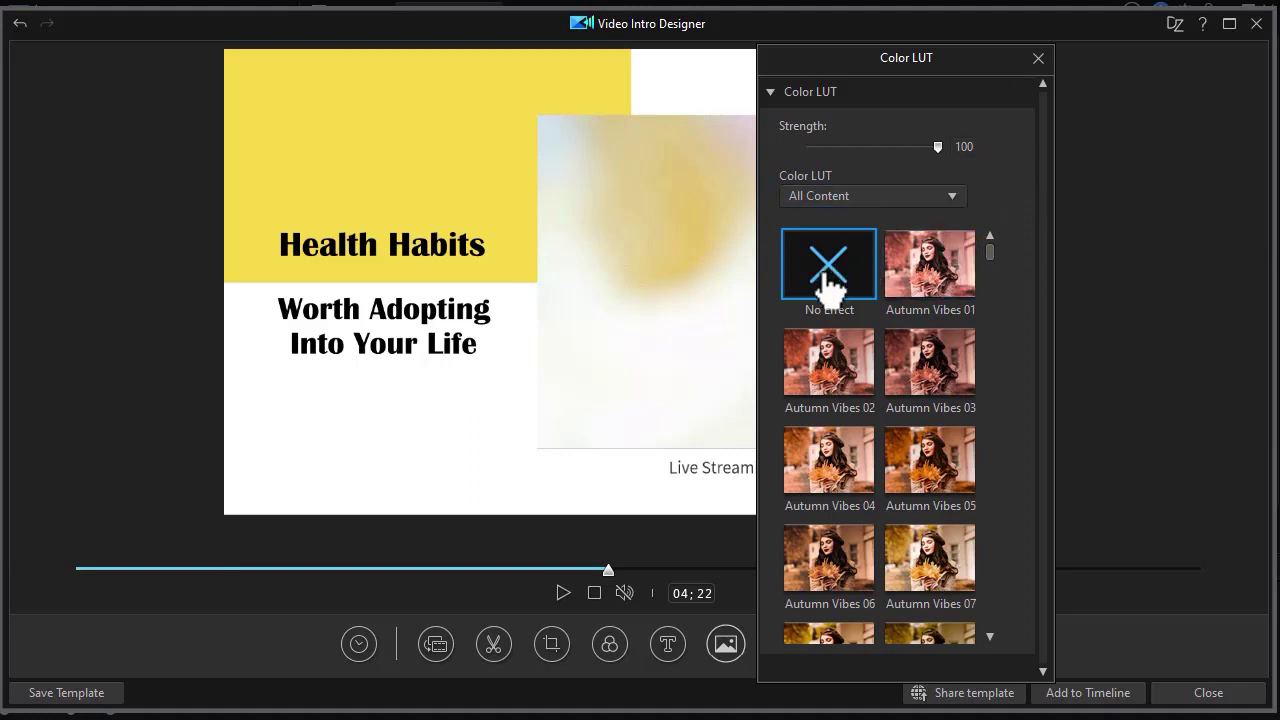
Step: Apply the Bright Airy 11 color LUT from the Bright & Airy category to the footage at strength 70
{"action": "left_click", "coordinate": [955, 200]}
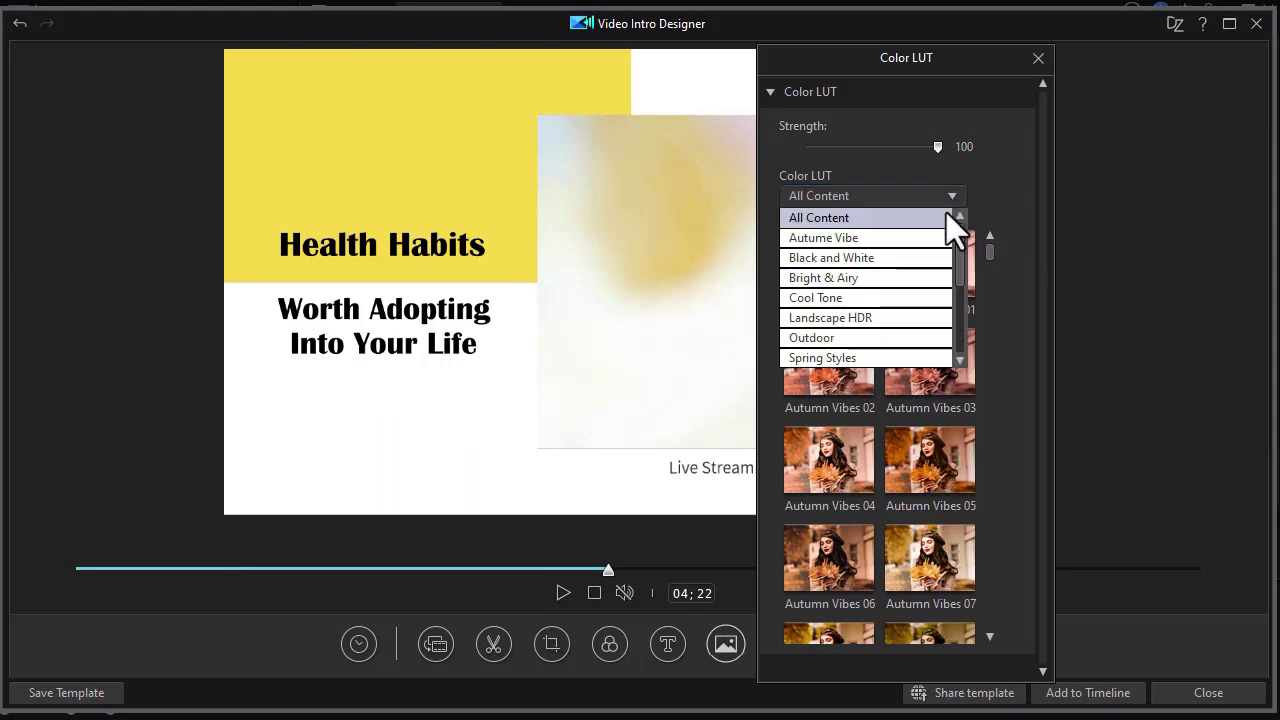
{"action": "left_click", "coordinate": [890, 278]}
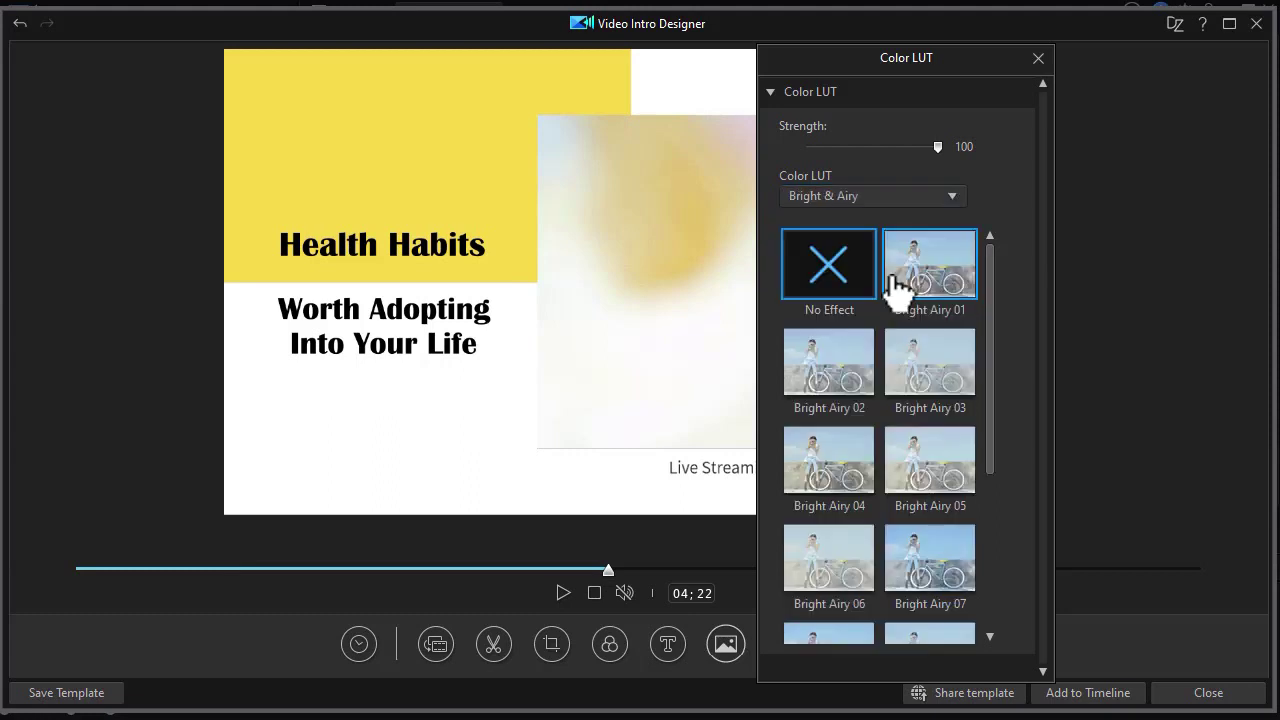
{"action": "left_click_drag", "start_coordinate": [994, 349], "coordinate": [988, 651]}
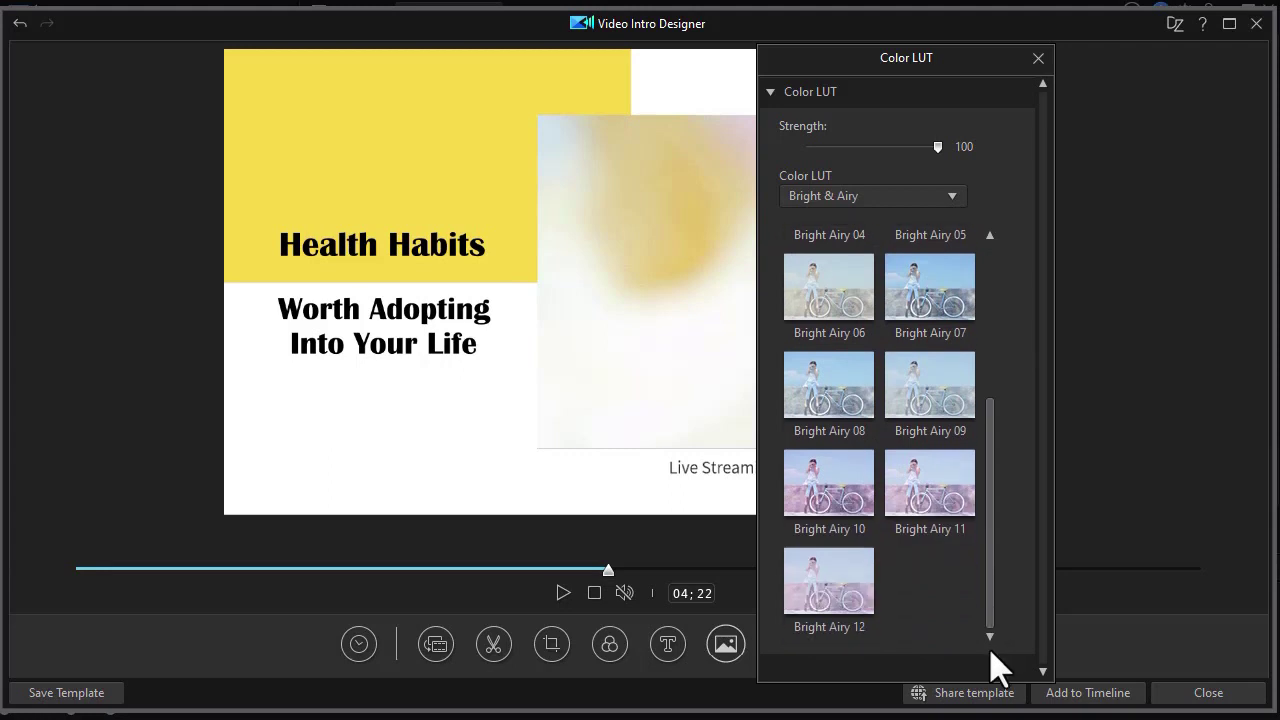
{"action": "left_click", "coordinate": [938, 497]}
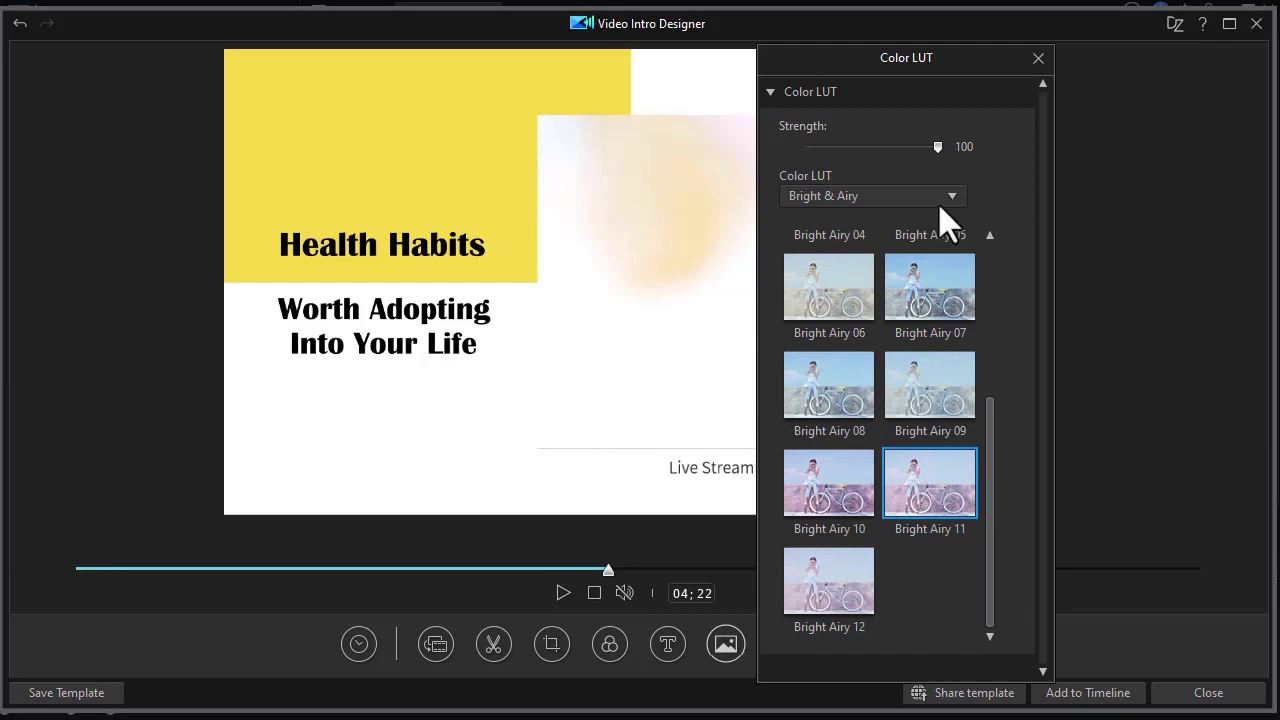
{"action": "left_click_drag", "start_coordinate": [951, 68], "coordinate": [1093, 66]}
{"action": "left_click_drag", "start_coordinate": [1078, 145], "coordinate": [1050, 145]}
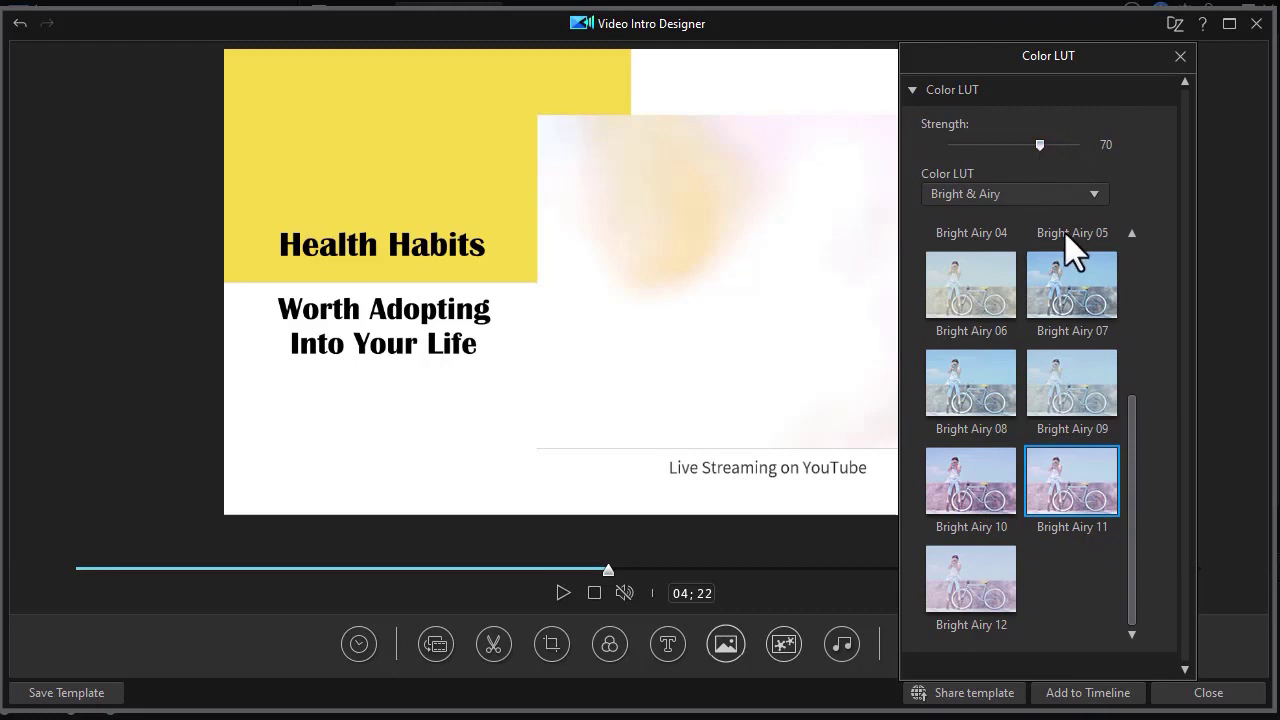
{"action": "left_click_drag", "start_coordinate": [1132, 408], "coordinate": [1128, 140]}
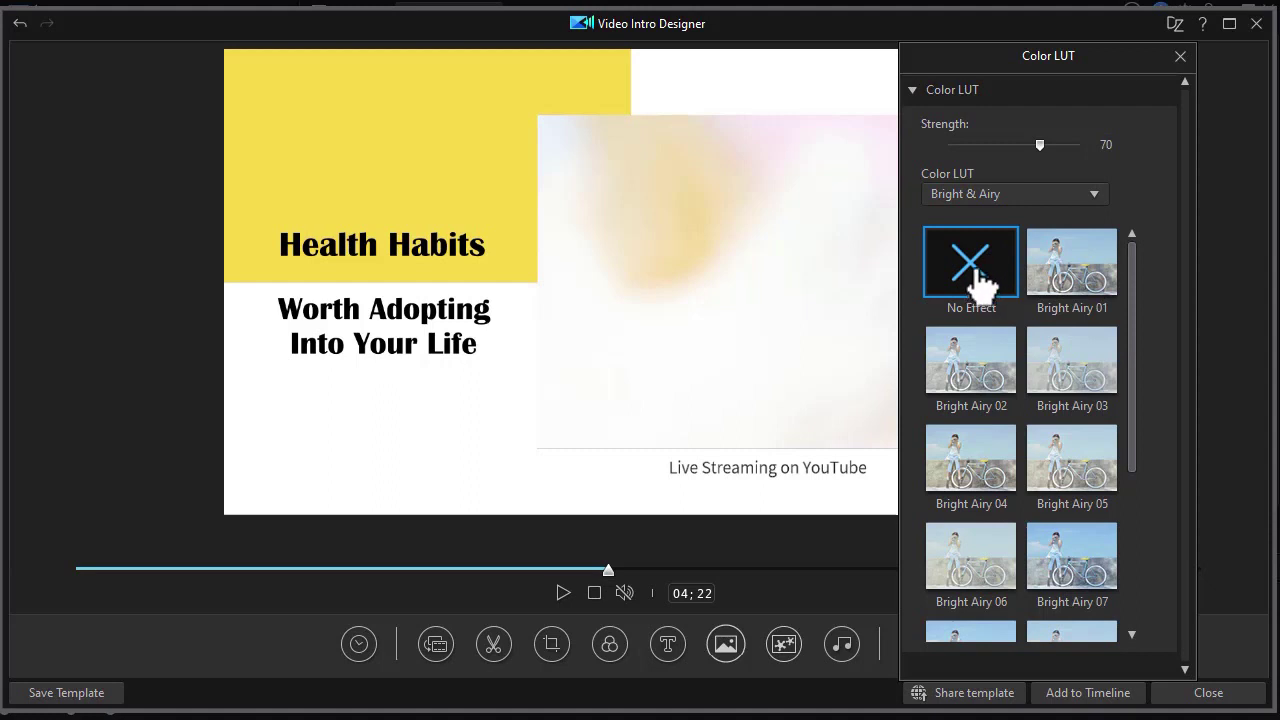
Step: Add a new text box to the intro and place it in the yellow block above the Health Habits title
{"action": "left_click", "coordinate": [1180, 57]}
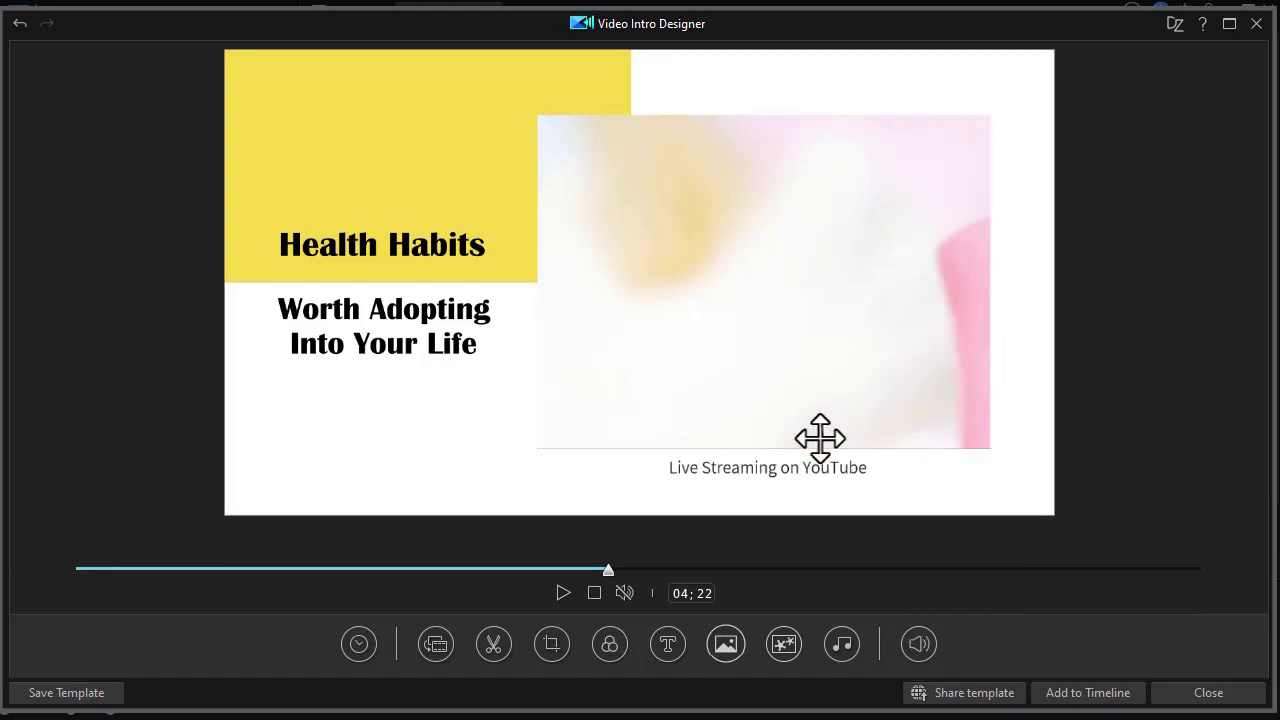
{"action": "left_click", "coordinate": [668, 644]}
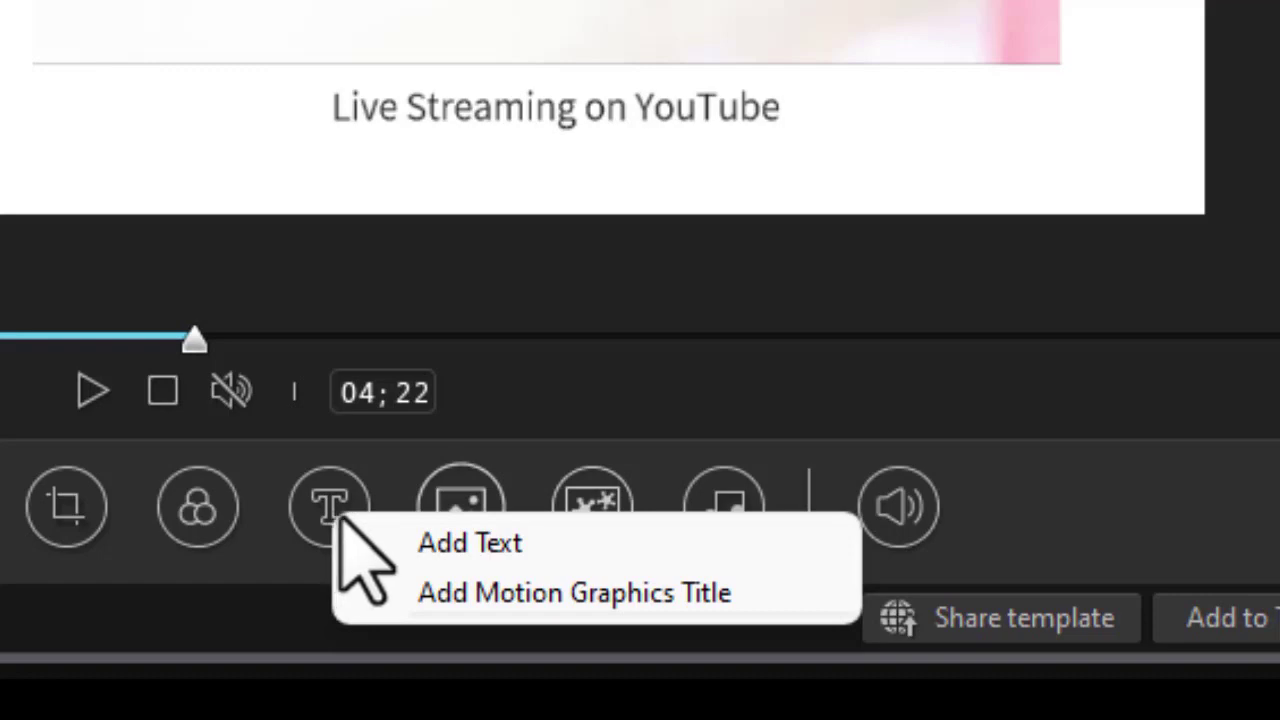
{"action": "left_click", "coordinate": [592, 542]}
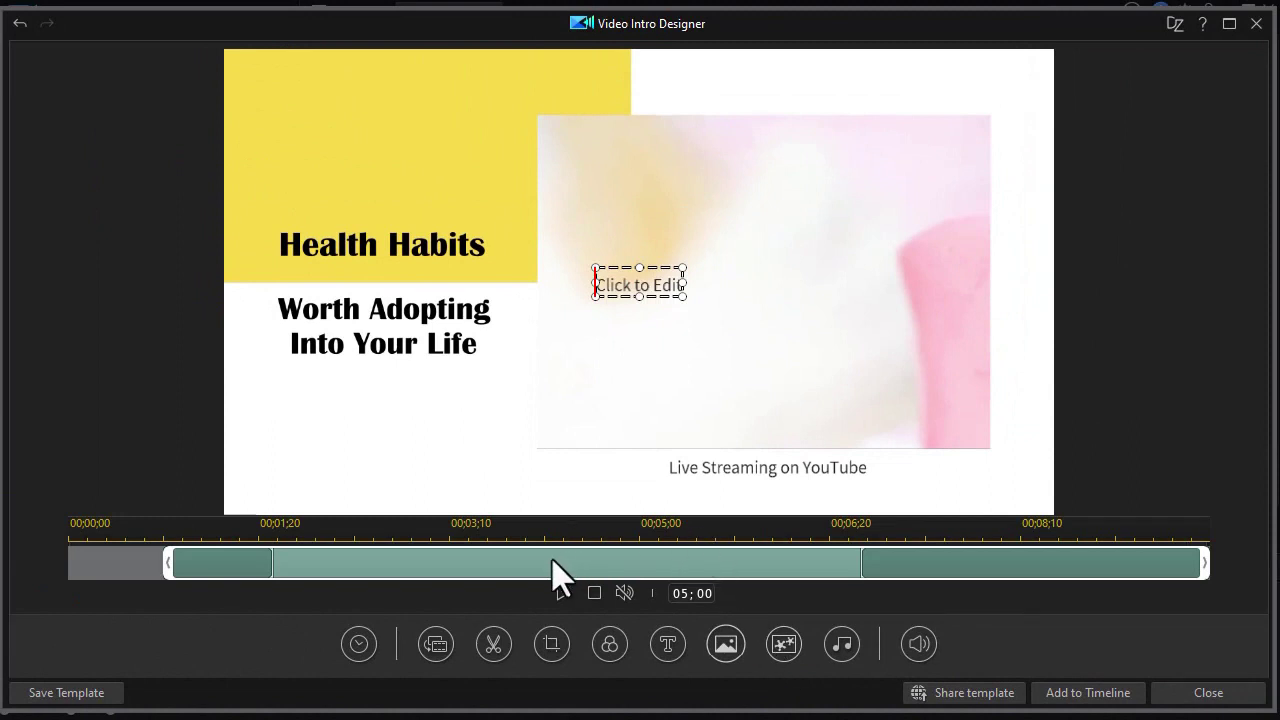
{"action": "left_click", "coordinate": [556, 577]}
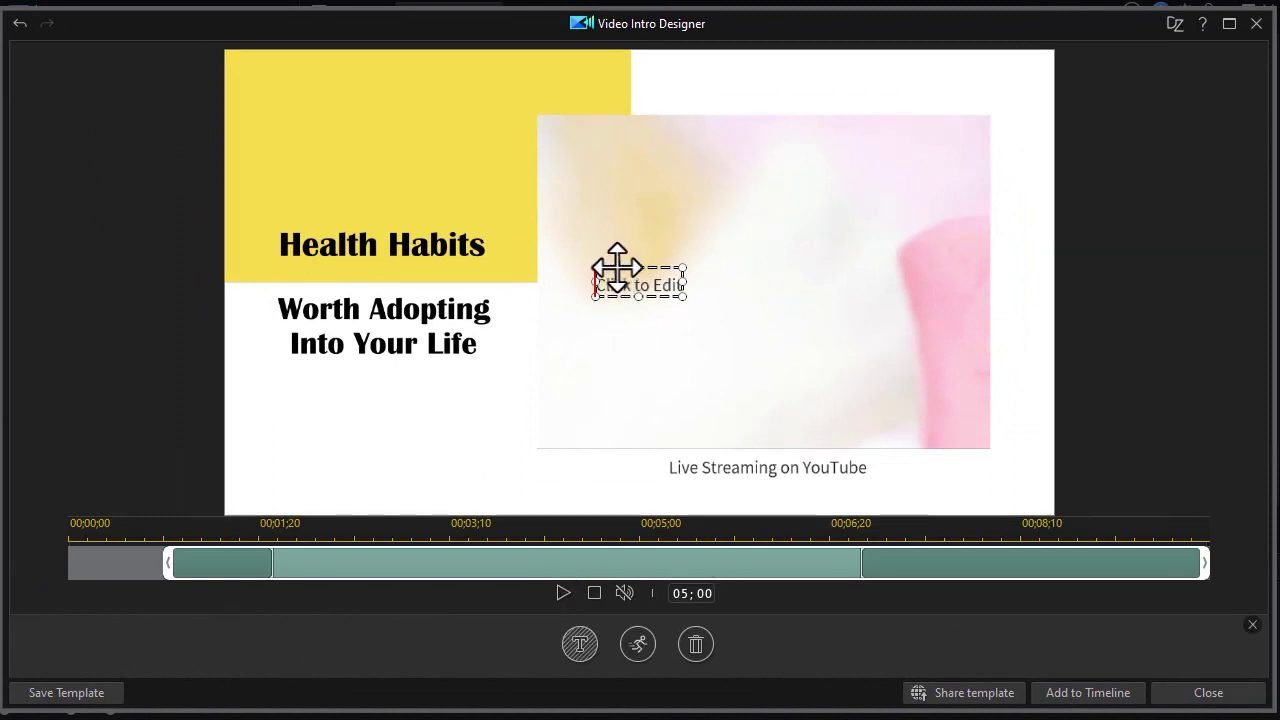
{"action": "left_click_drag", "start_coordinate": [336, 80], "coordinate": [306, 97]}
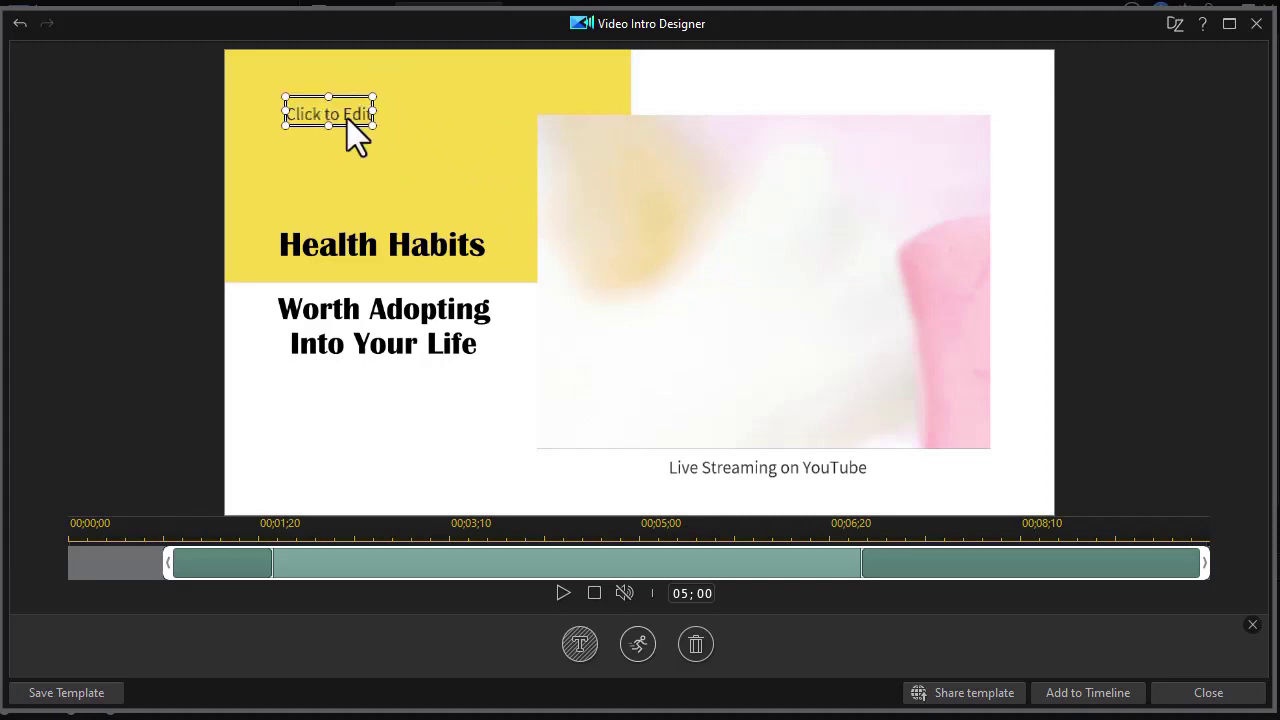
Step: Color the new text bright green and give it a gray border
{"action": "double_click", "coordinate": [343, 115]}
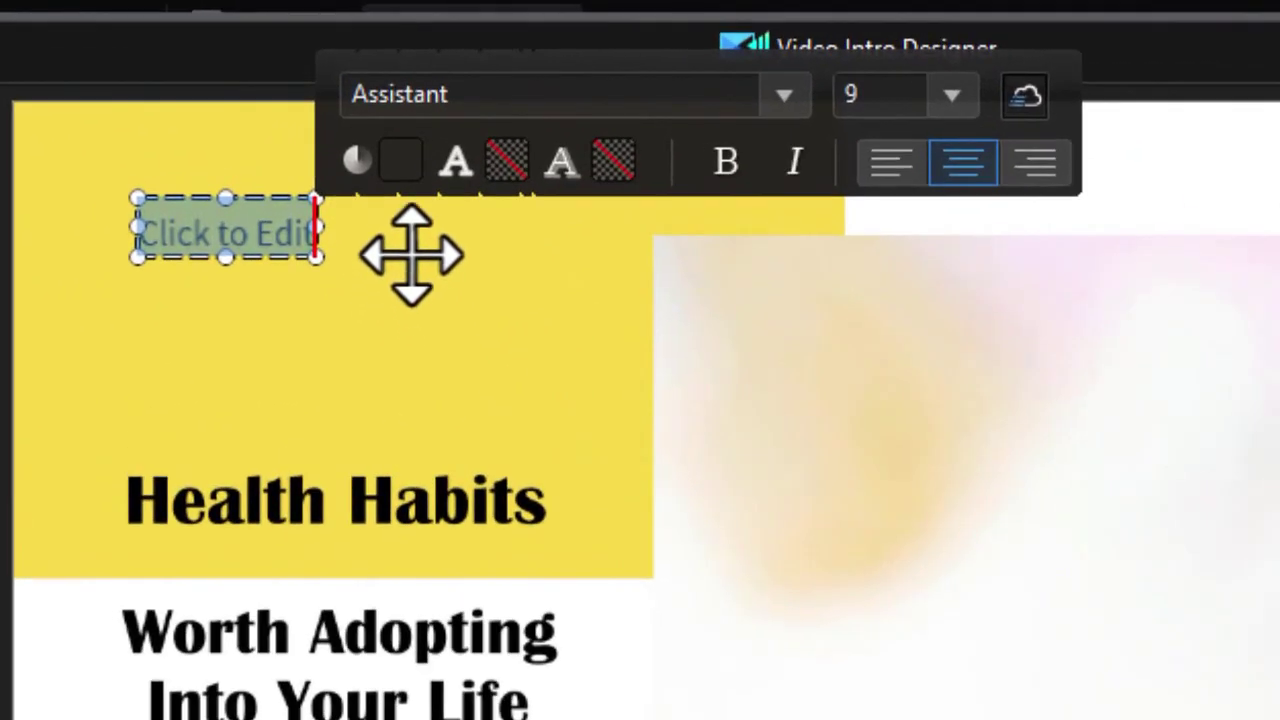
{"action": "left_click", "coordinate": [405, 163]}
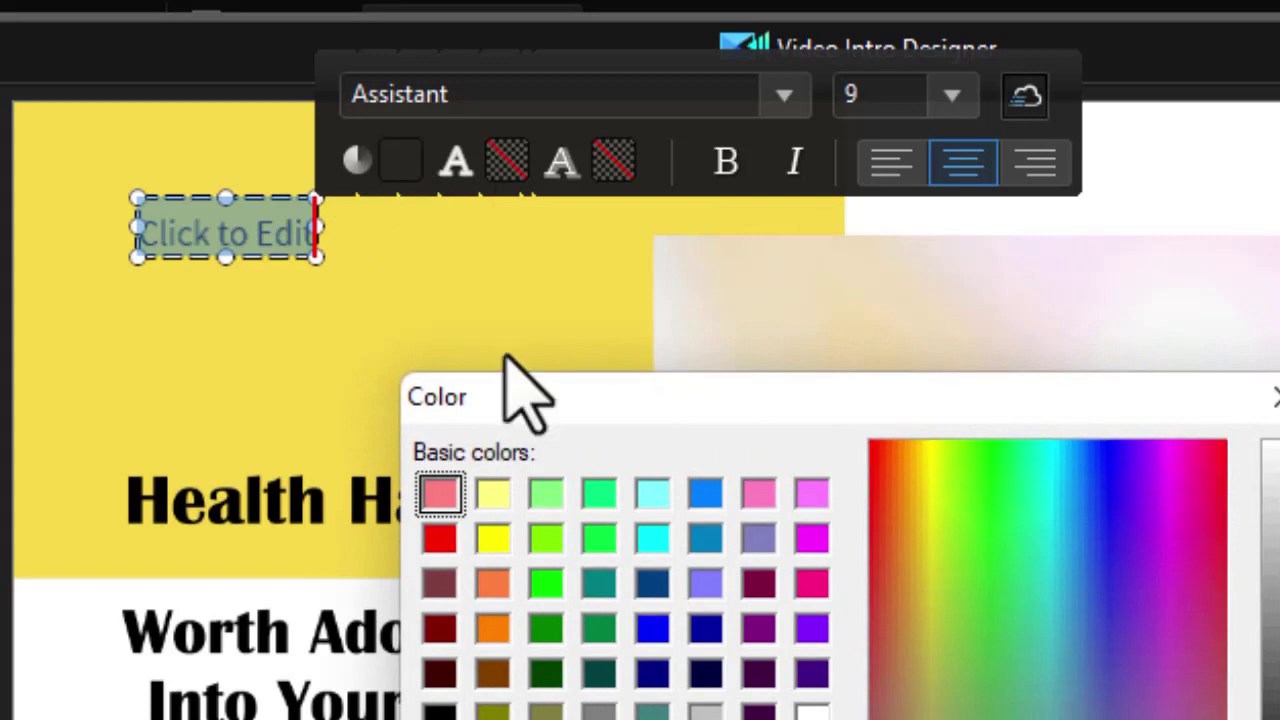
{"action": "left_click", "coordinate": [546, 583]}
{"action": "key", "text": "Return"}
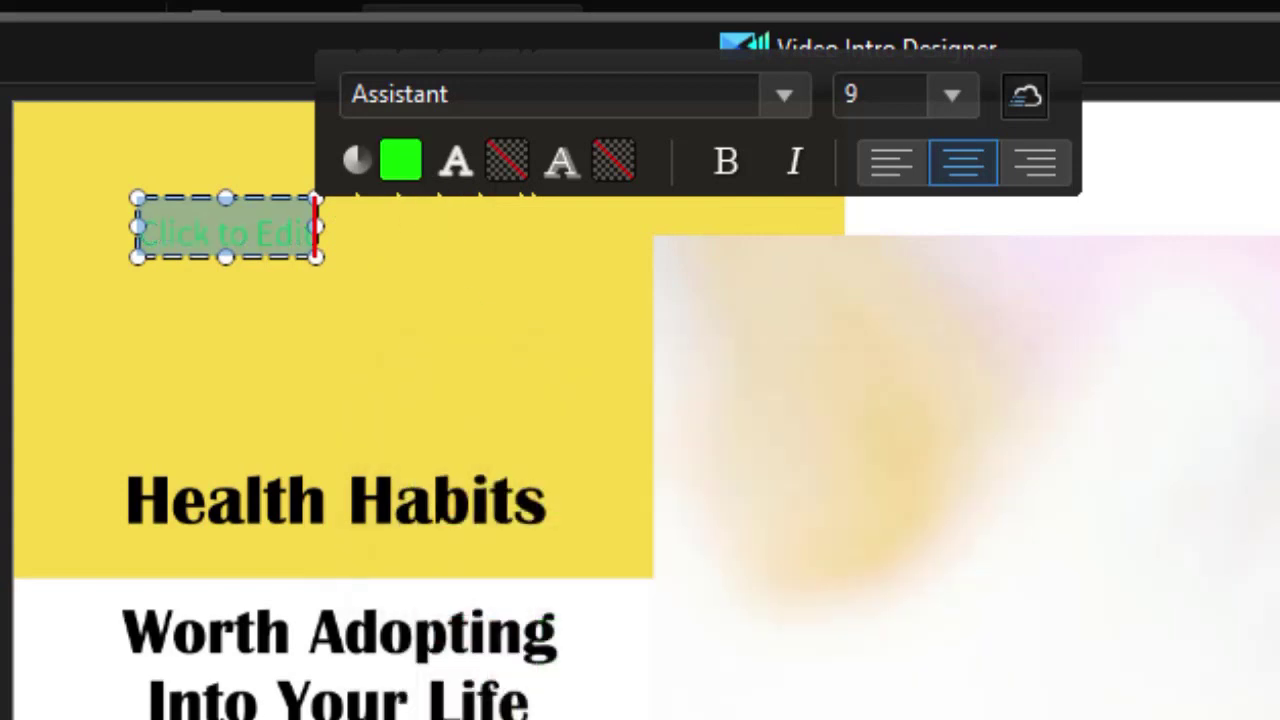
{"action": "left_click", "coordinate": [465, 180]}
{"action": "left_click", "coordinate": [490, 172]}
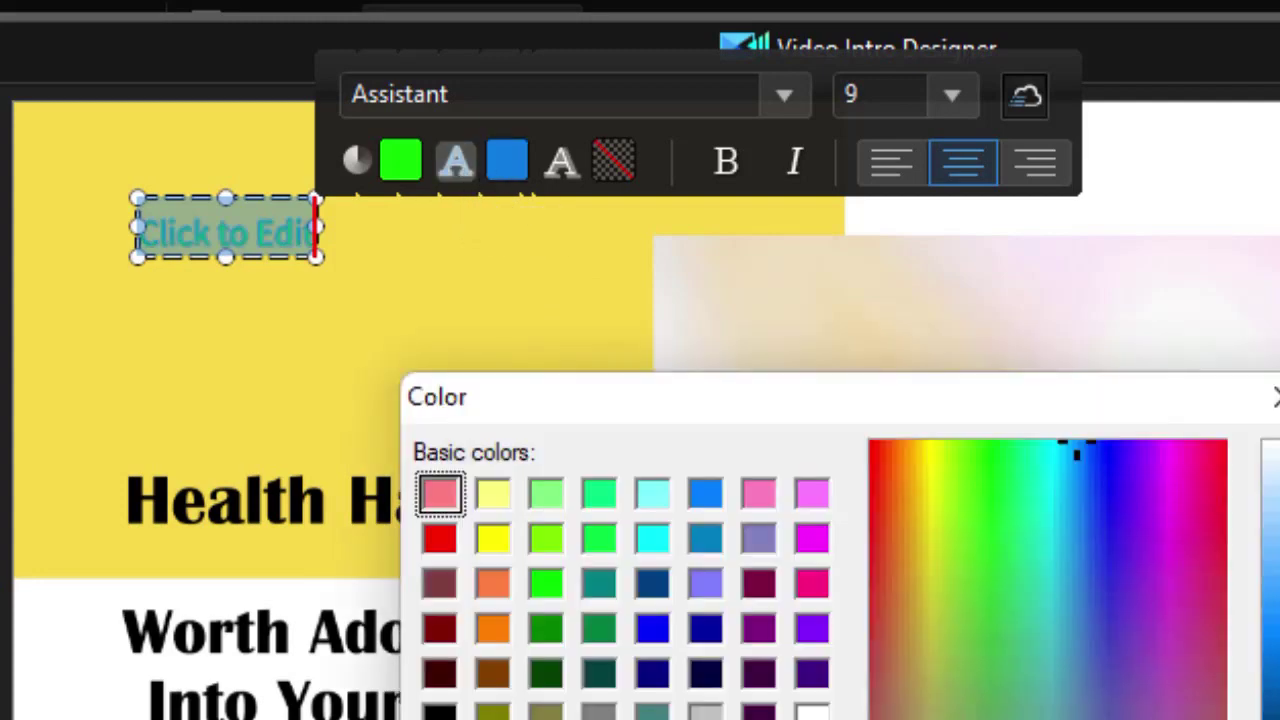
{"action": "left_click", "coordinate": [598, 712]}
{"action": "key", "text": "Return"}
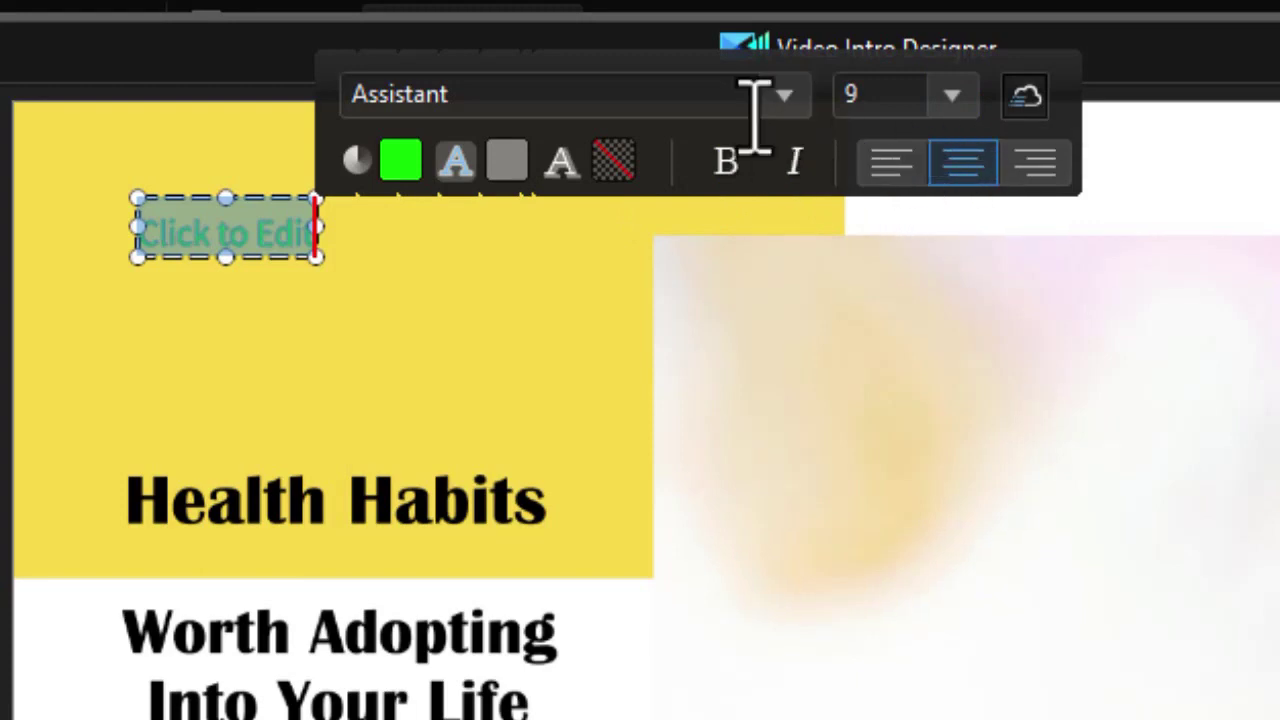
Step: Set the new text's font to Bahnschrift Condensed at size 18
{"action": "left_click", "coordinate": [782, 97]}
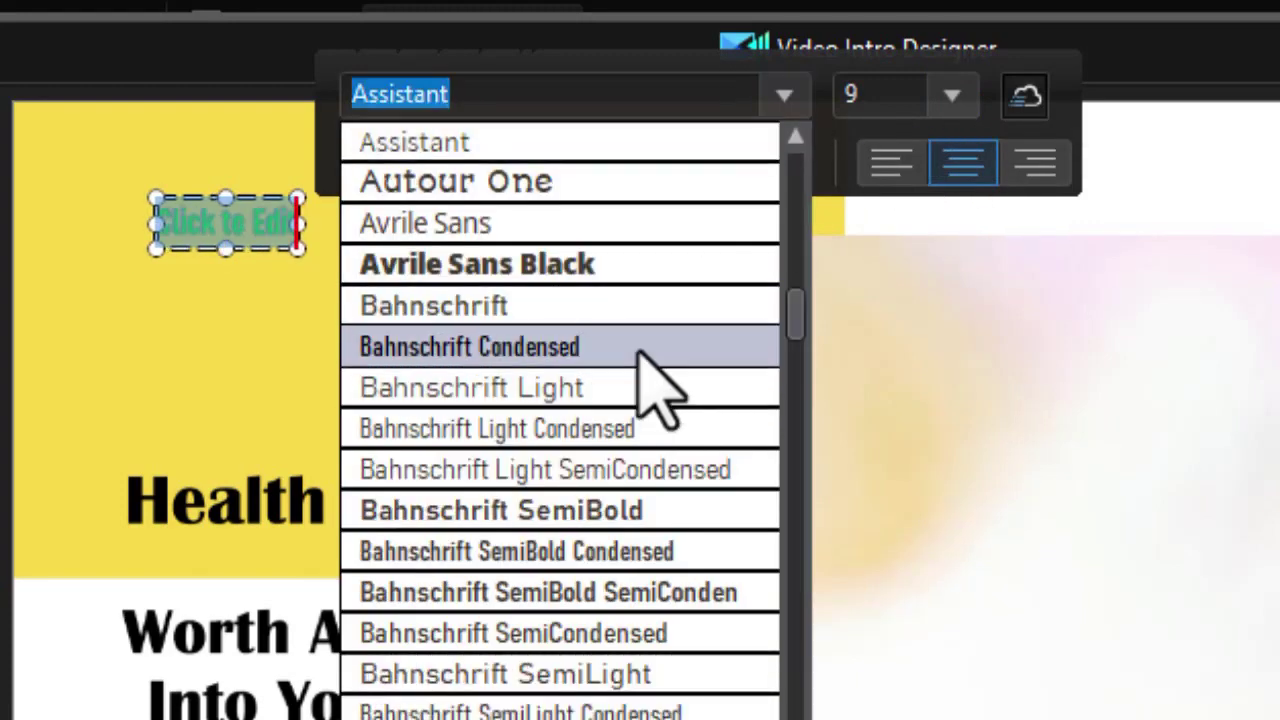
{"action": "left_click", "coordinate": [640, 350]}
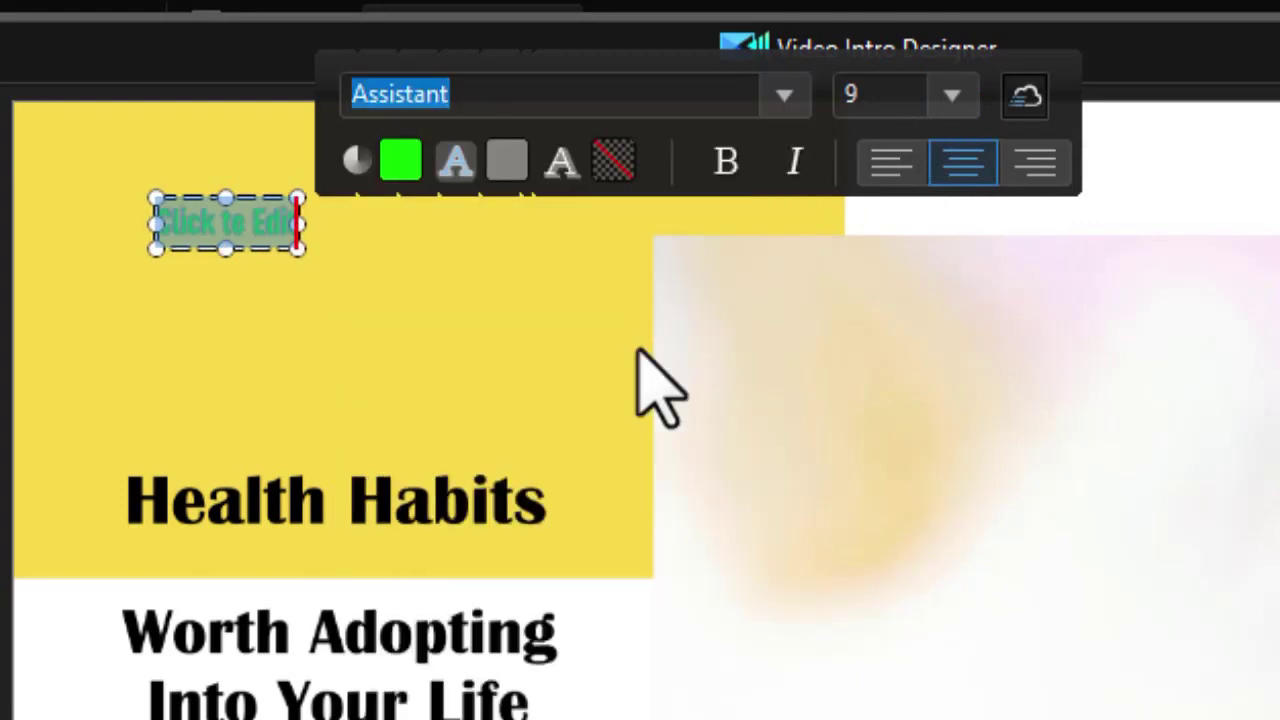
{"action": "left_click", "coordinate": [952, 97]}
{"action": "left_click", "coordinate": [899, 390]}
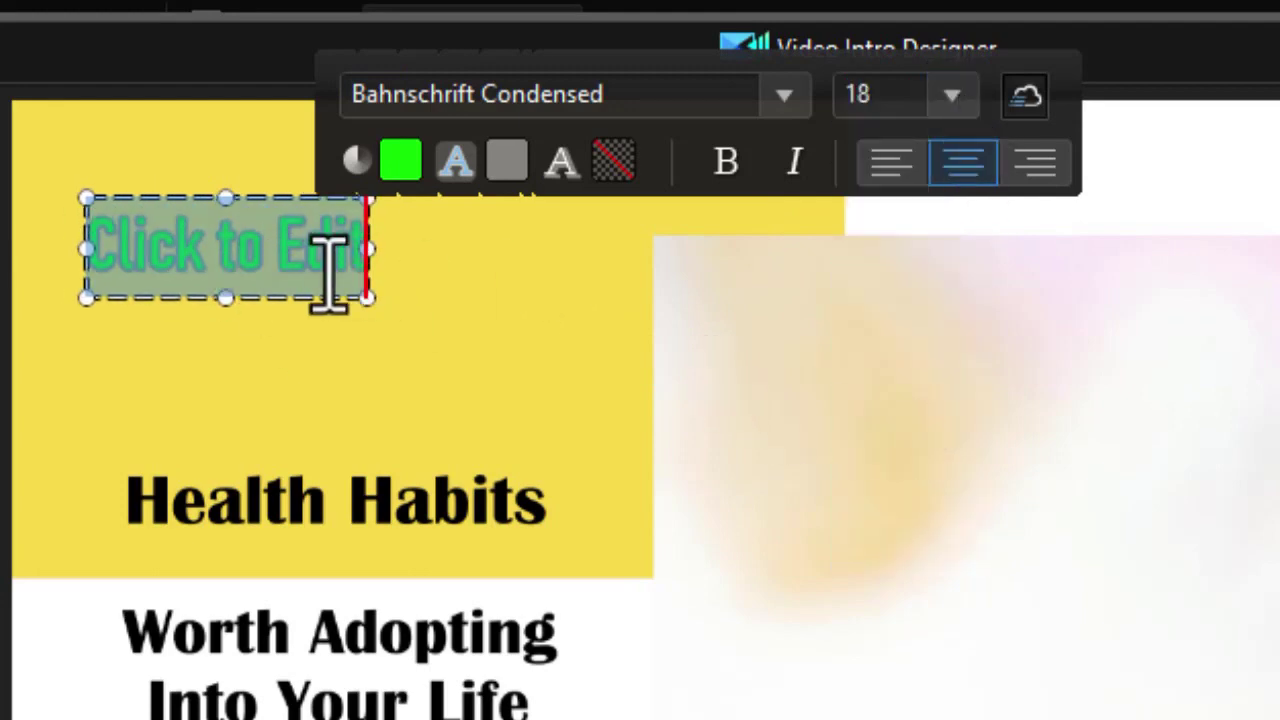
Step: Replace the placeholder wording of the new text box with "Yummy"
{"action": "left_click", "coordinate": [263, 251]}
{"action": "double_click", "coordinate": [268, 250]}
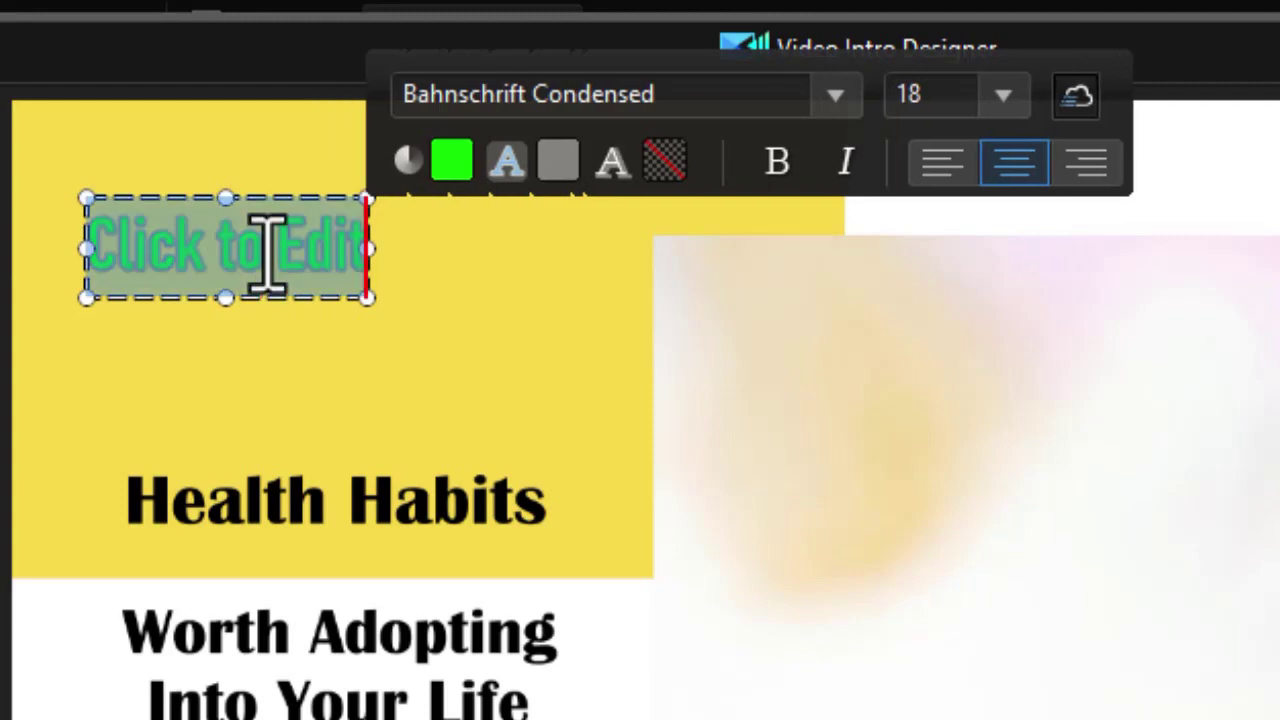
{"action": "type", "text": "Yumm"}
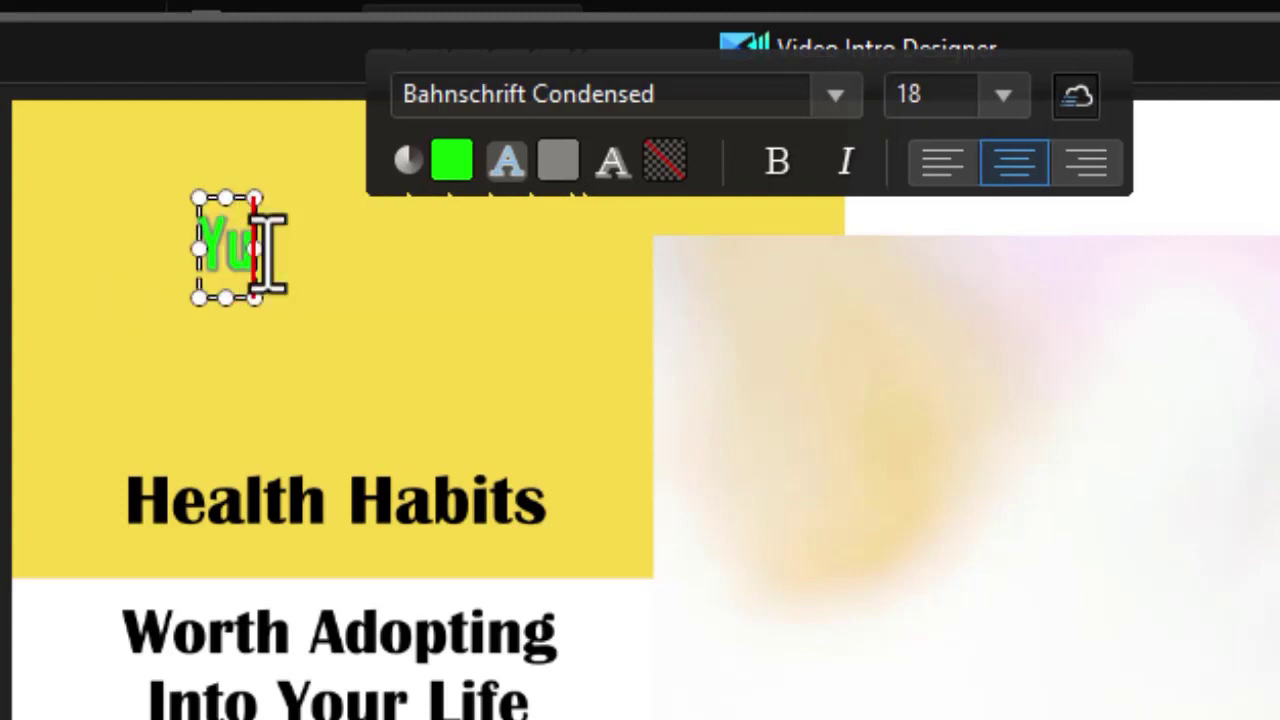
{"action": "type", "text": "y"}
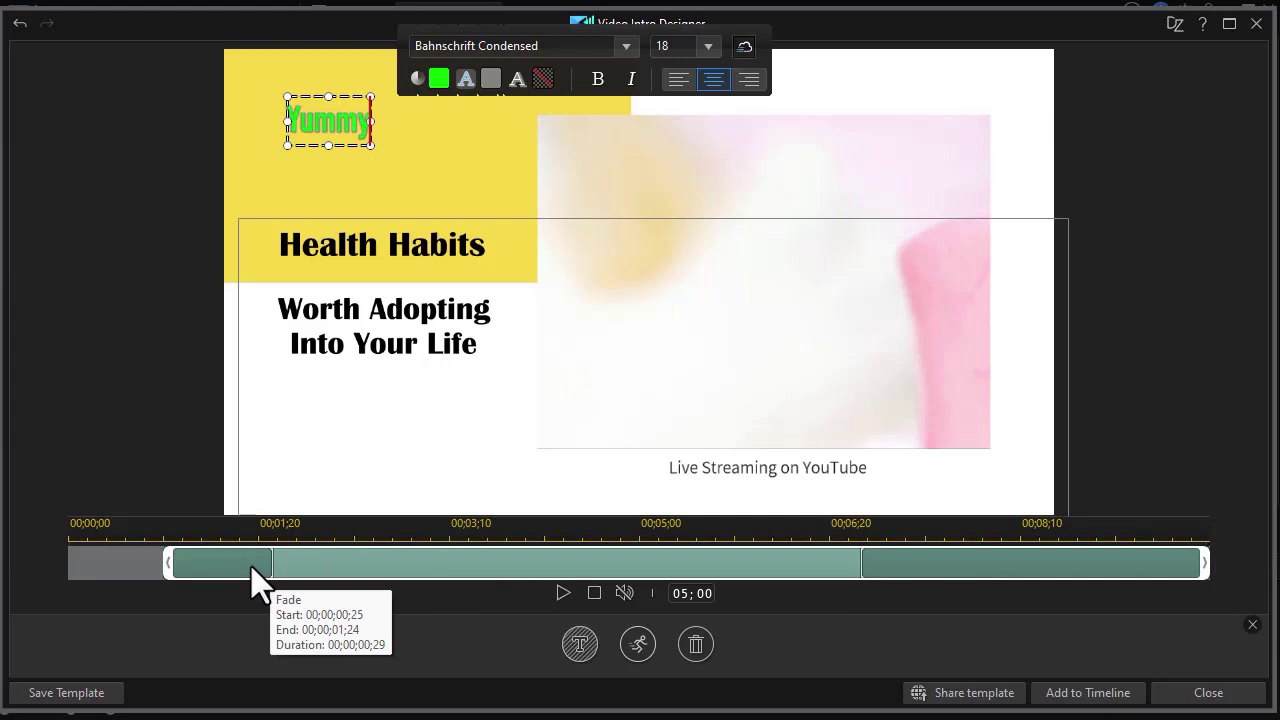
Step: Give the Yummy text the Amplify Horizontal in animation and the Amplify Vertical out animation
{"action": "left_click", "coordinate": [645, 648]}
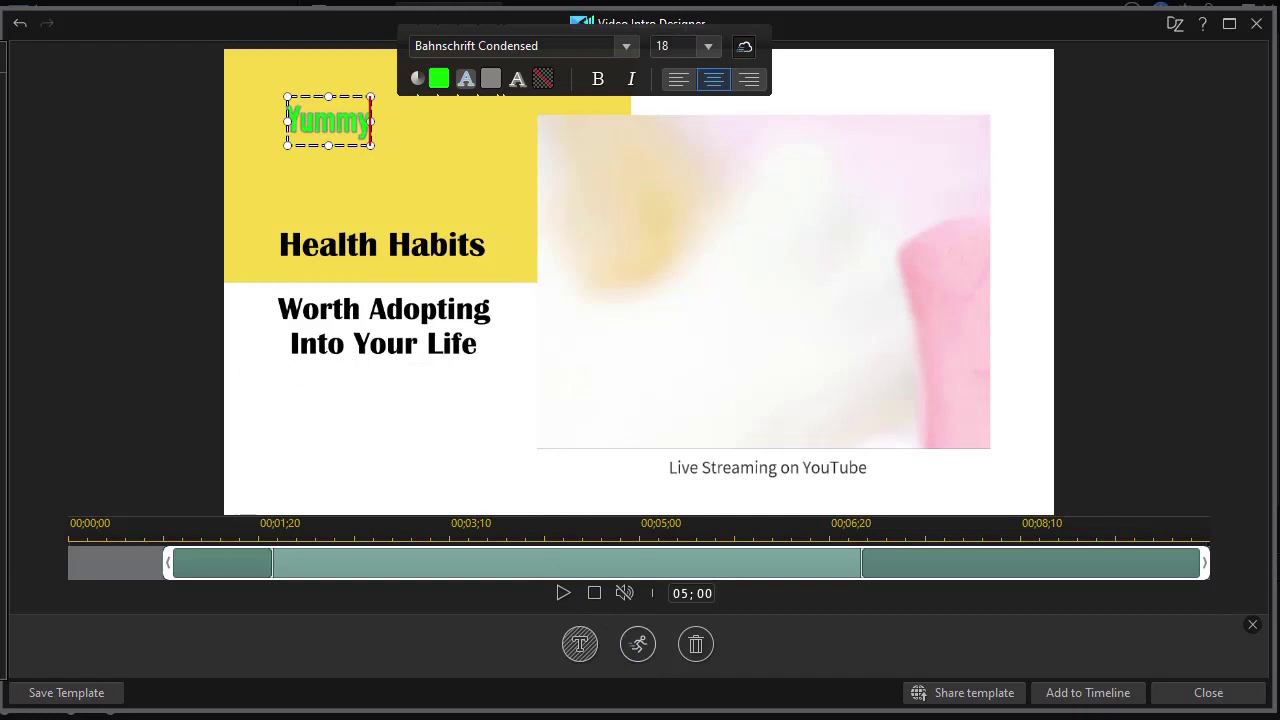
{"action": "left_click_drag", "start_coordinate": [243, 114], "coordinate": [256, 43]}
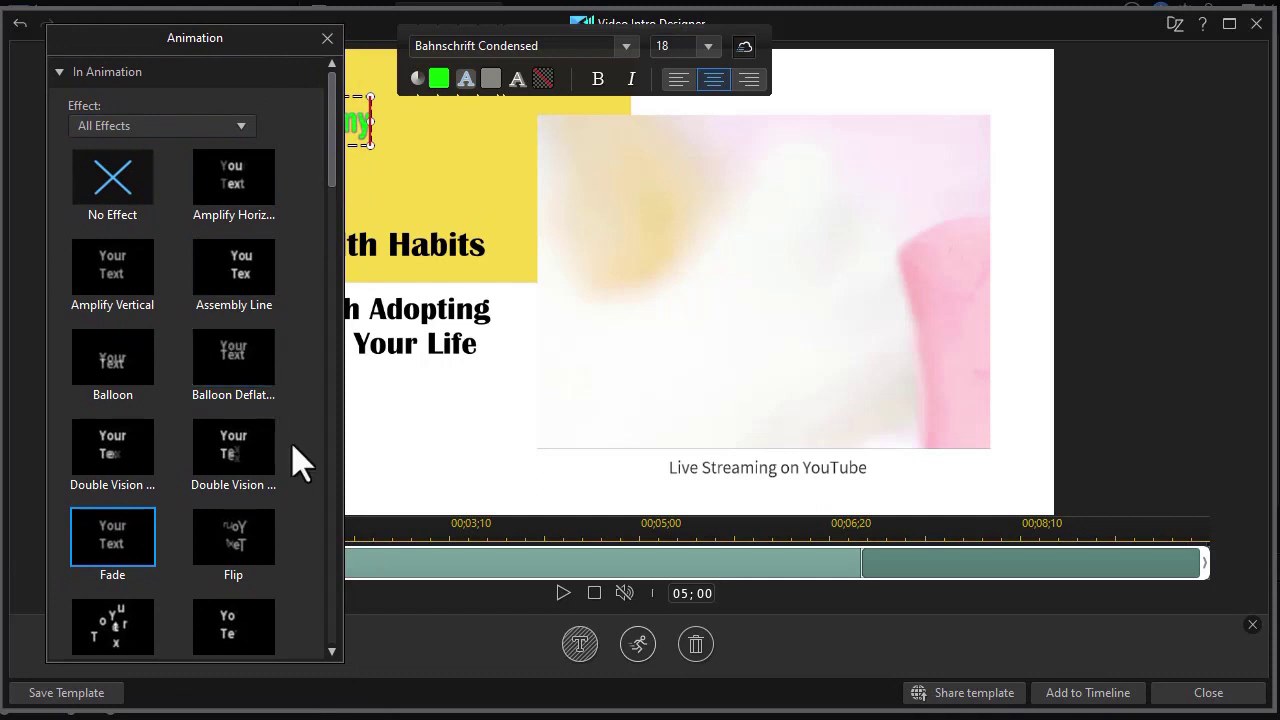
{"action": "left_click", "coordinate": [243, 195]}
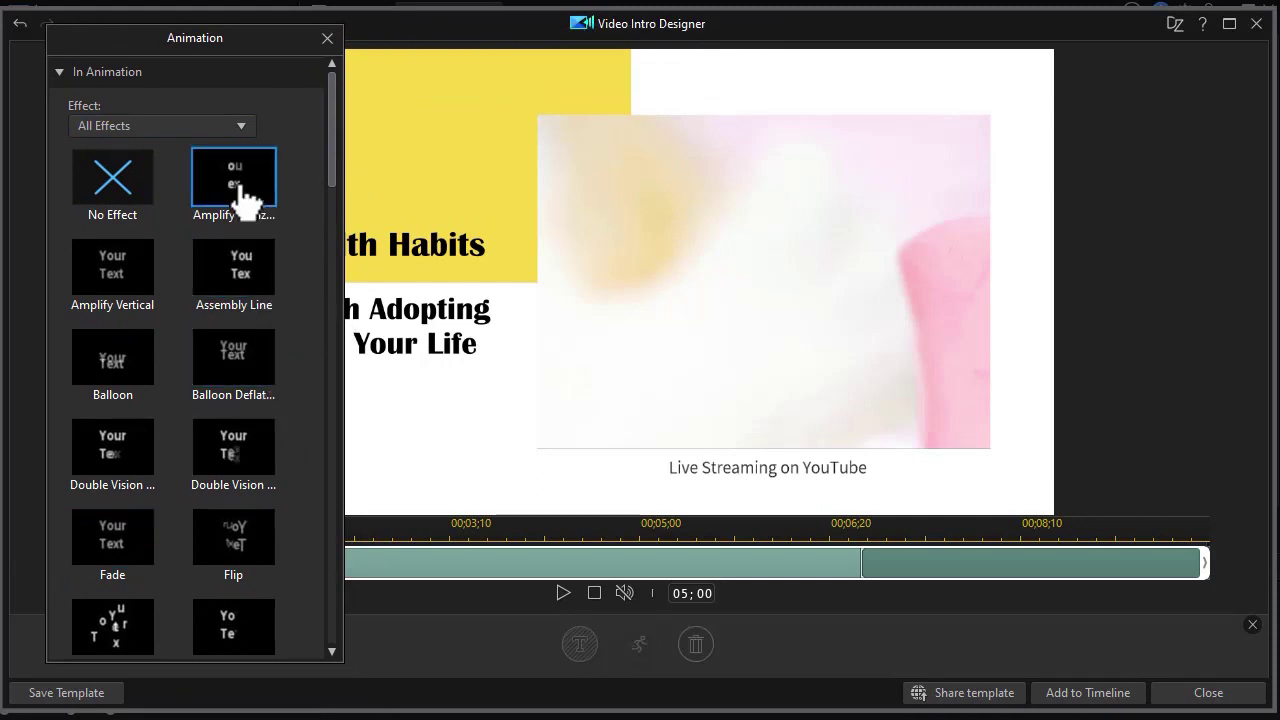
{"action": "left_click", "coordinate": [58, 72]}
{"action": "left_click", "coordinate": [64, 105]}
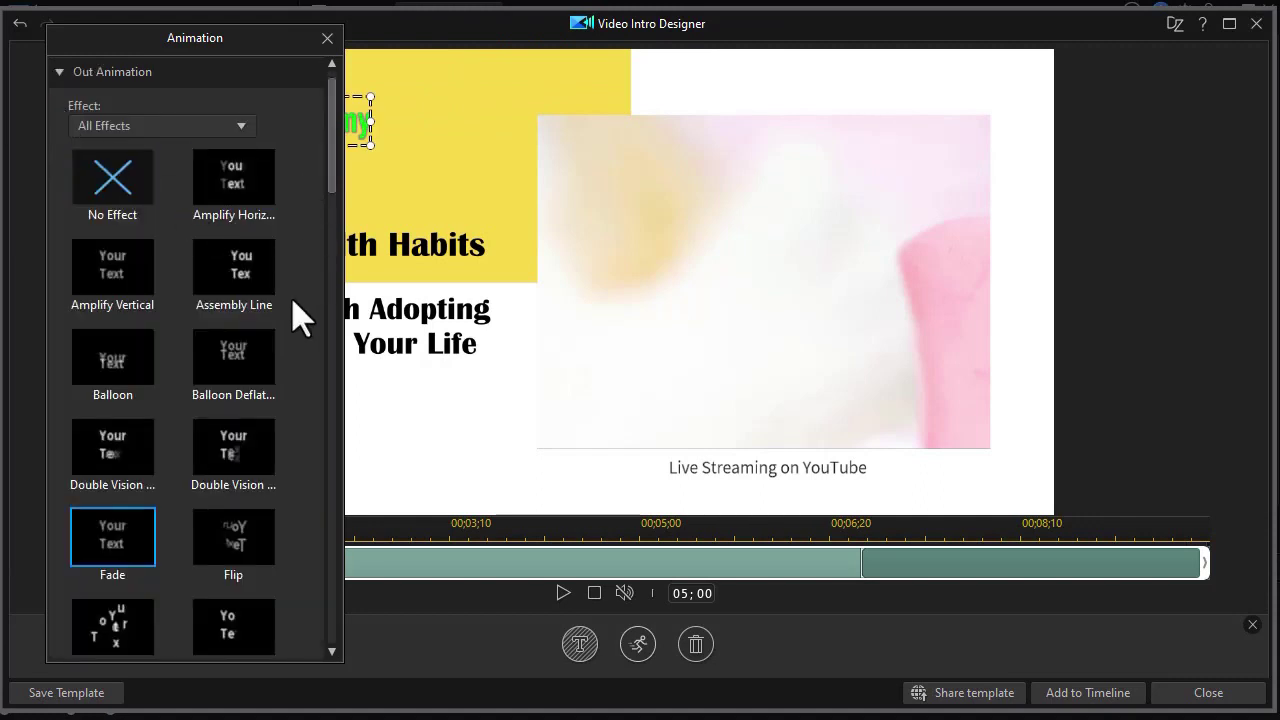
{"action": "left_click", "coordinate": [128, 285]}
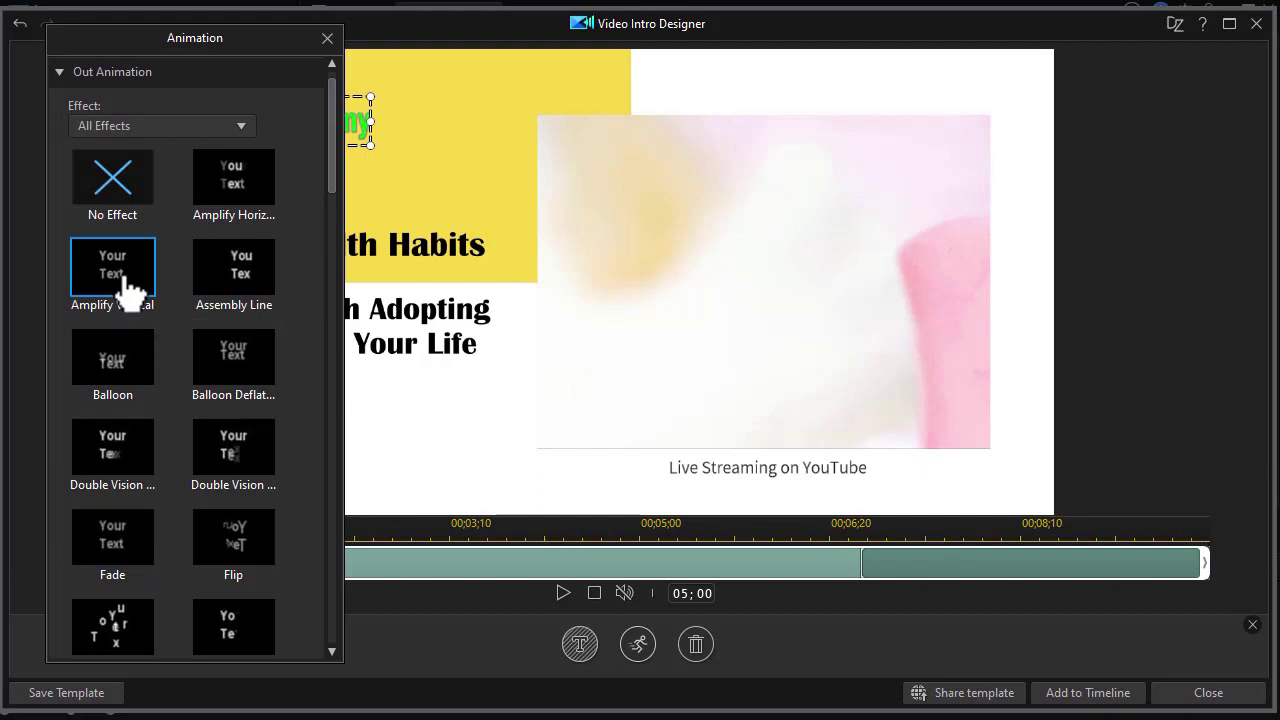
{"action": "left_click", "coordinate": [327, 39]}
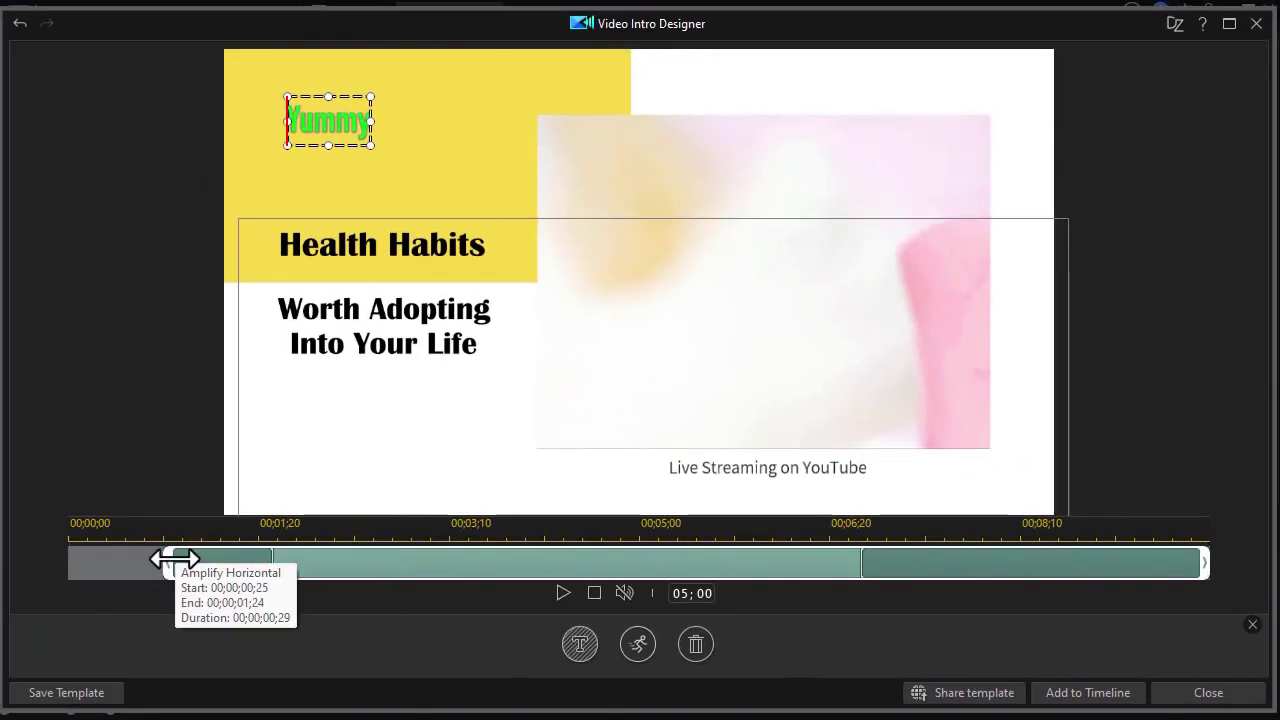
Step: Preview the whole intro, unmute its sound, and replay it from the start, pausing at 02;20
{"action": "left_click", "coordinate": [563, 594]}
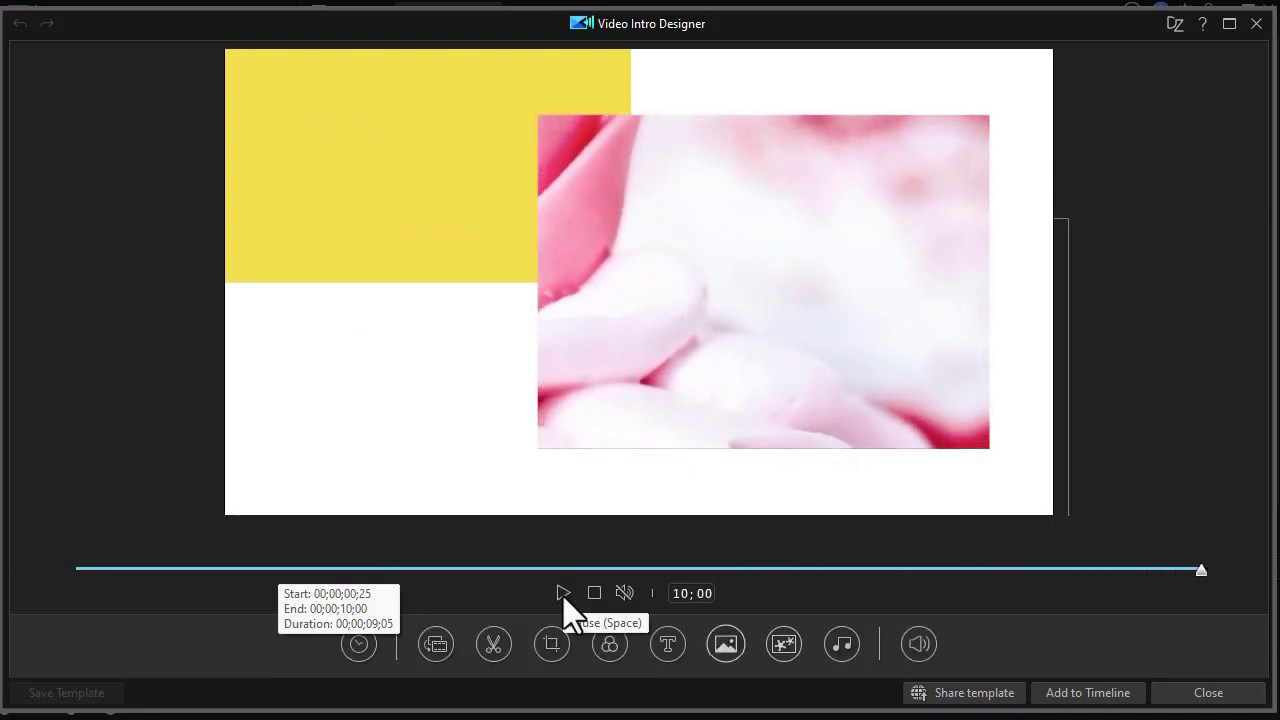
{"action": "left_click", "coordinate": [594, 593]}
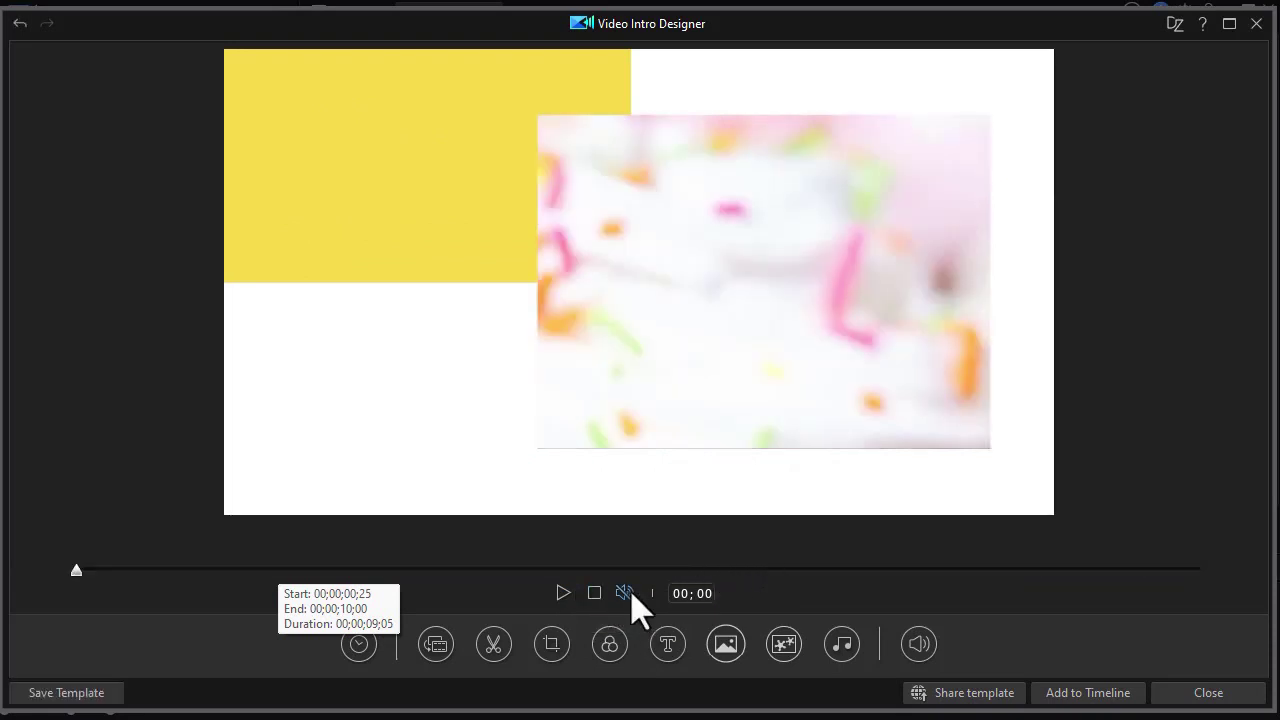
{"action": "mouse_move", "coordinate": [623, 591]}
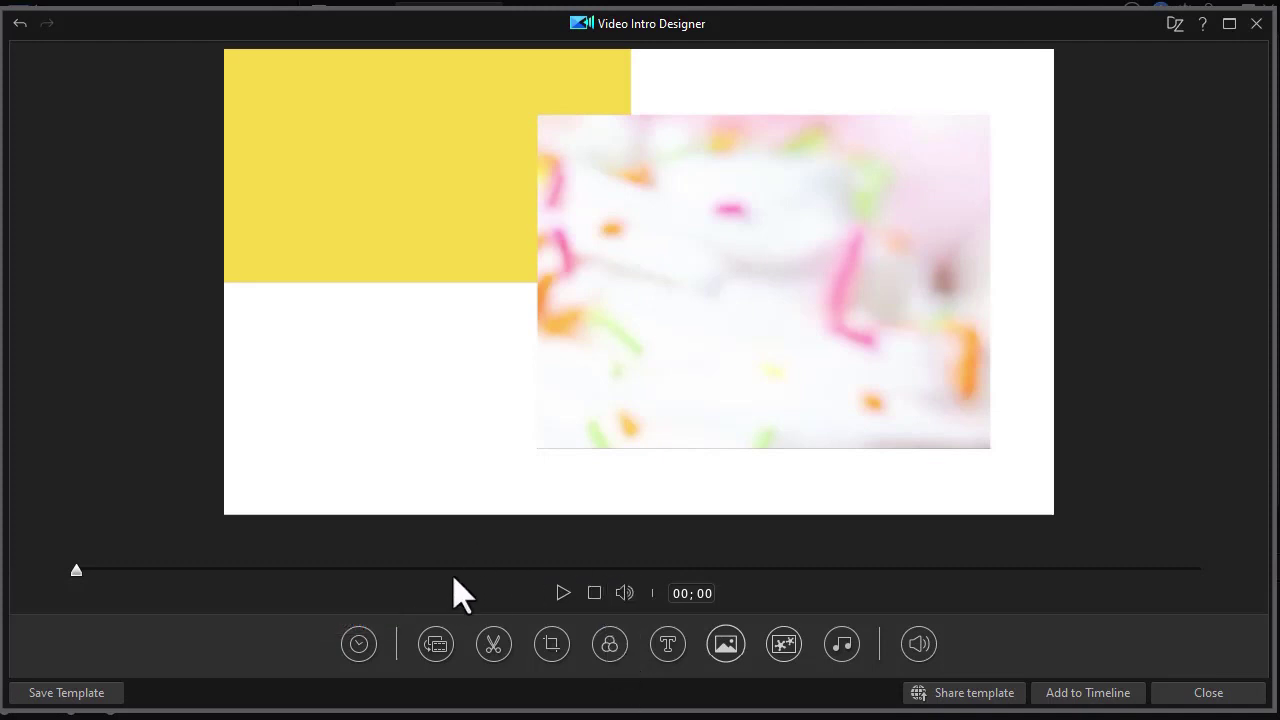
{"action": "left_click", "coordinate": [563, 594]}
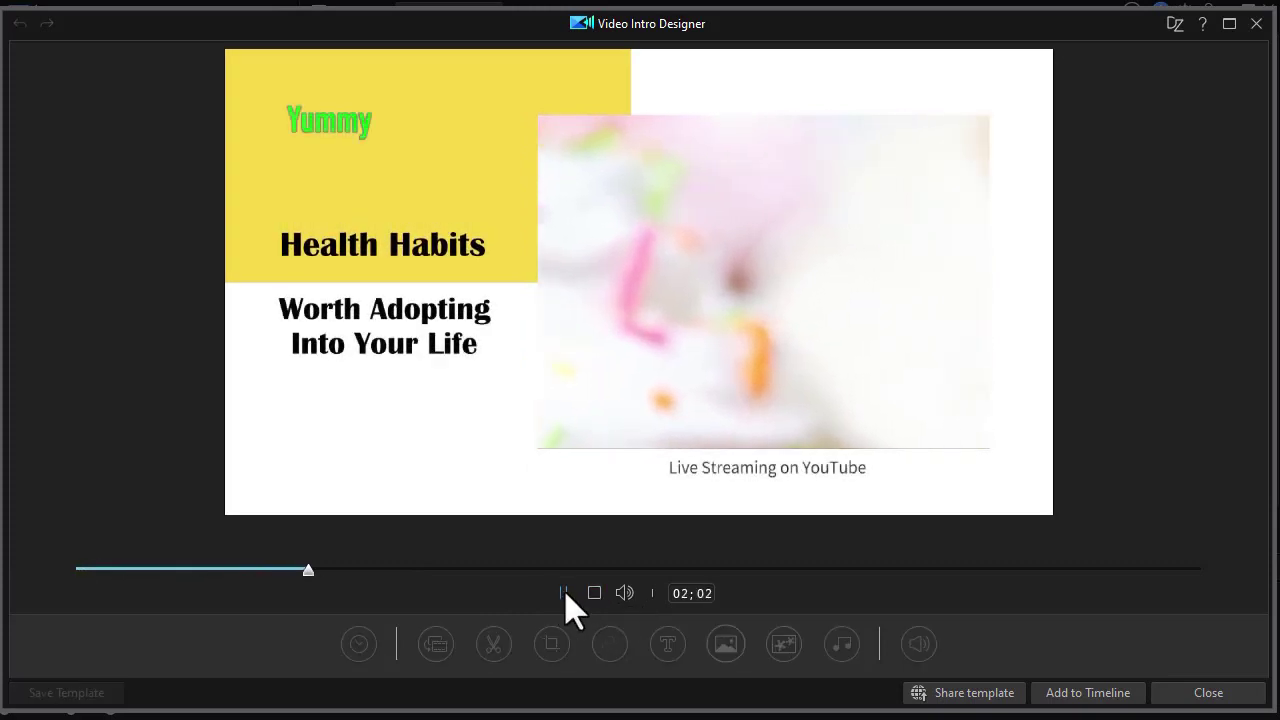
{"action": "left_click", "coordinate": [564, 594]}
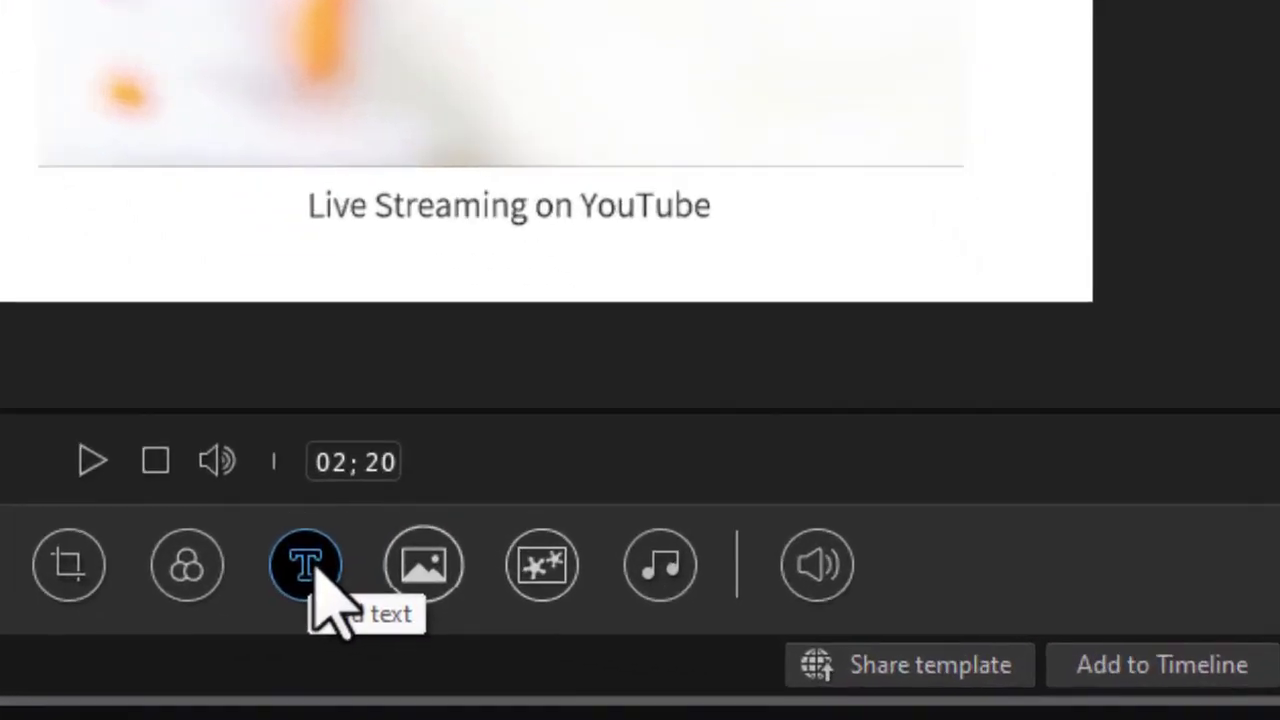
Step: Import the Motion Graphics 026 title into the intro
{"action": "left_click", "coordinate": [230, 560]}
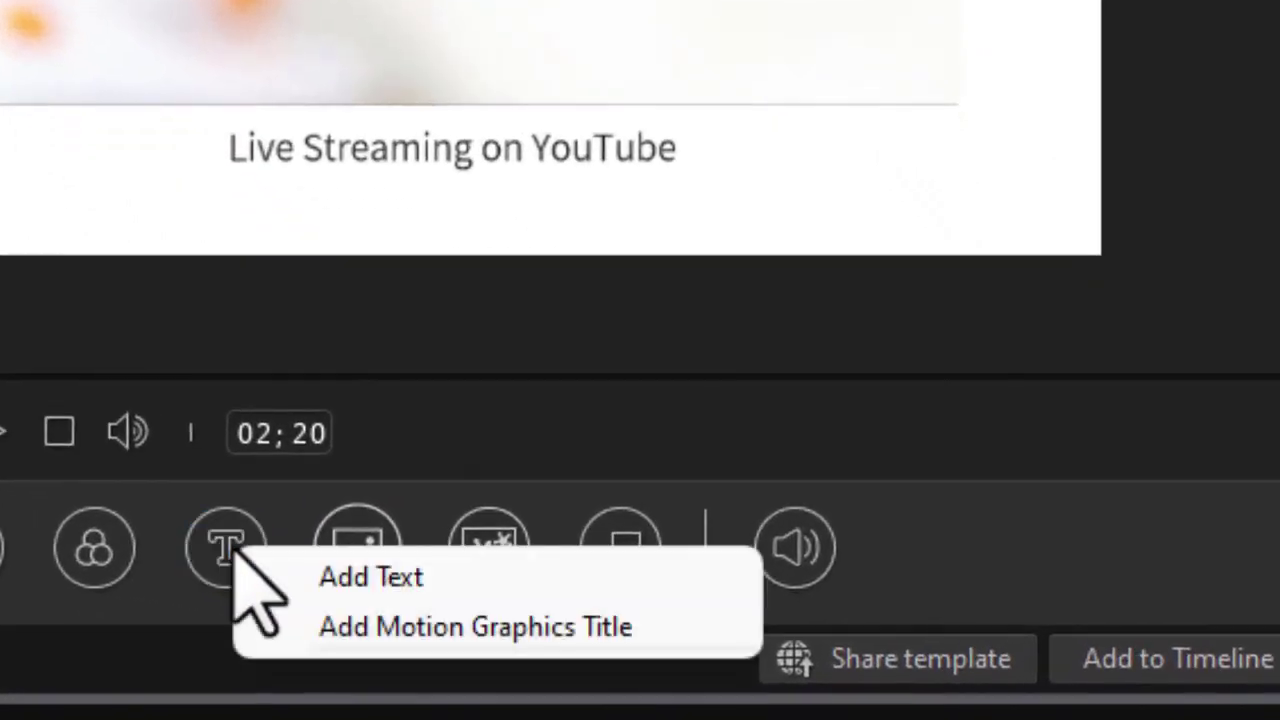
{"action": "left_click", "coordinate": [362, 628]}
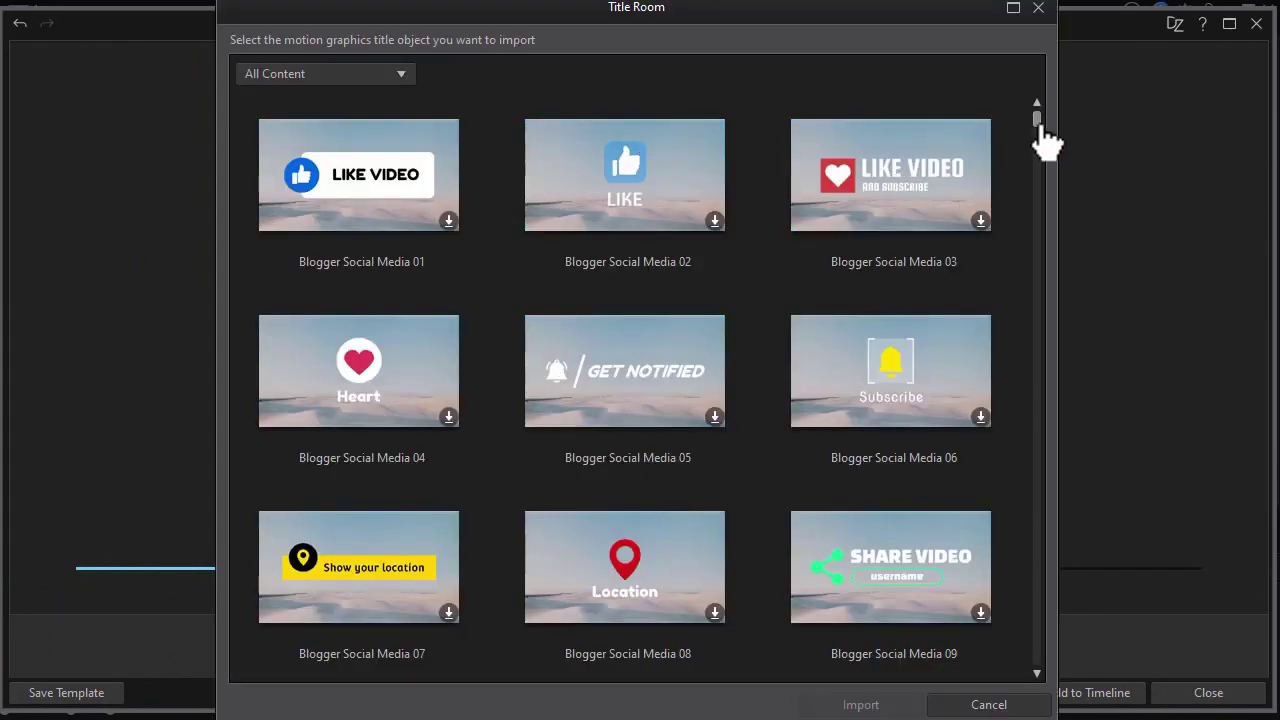
{"action": "left_click_drag", "start_coordinate": [1037, 119], "coordinate": [1023, 360]}
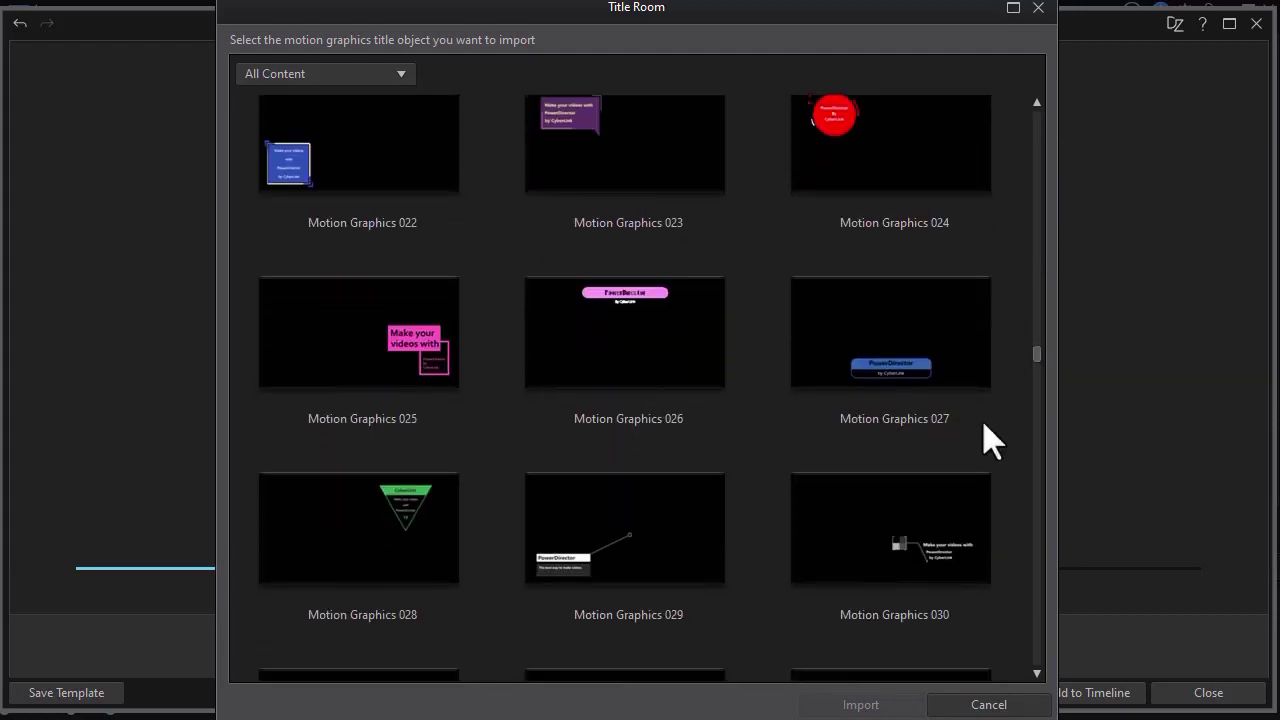
{"action": "left_click", "coordinate": [652, 352]}
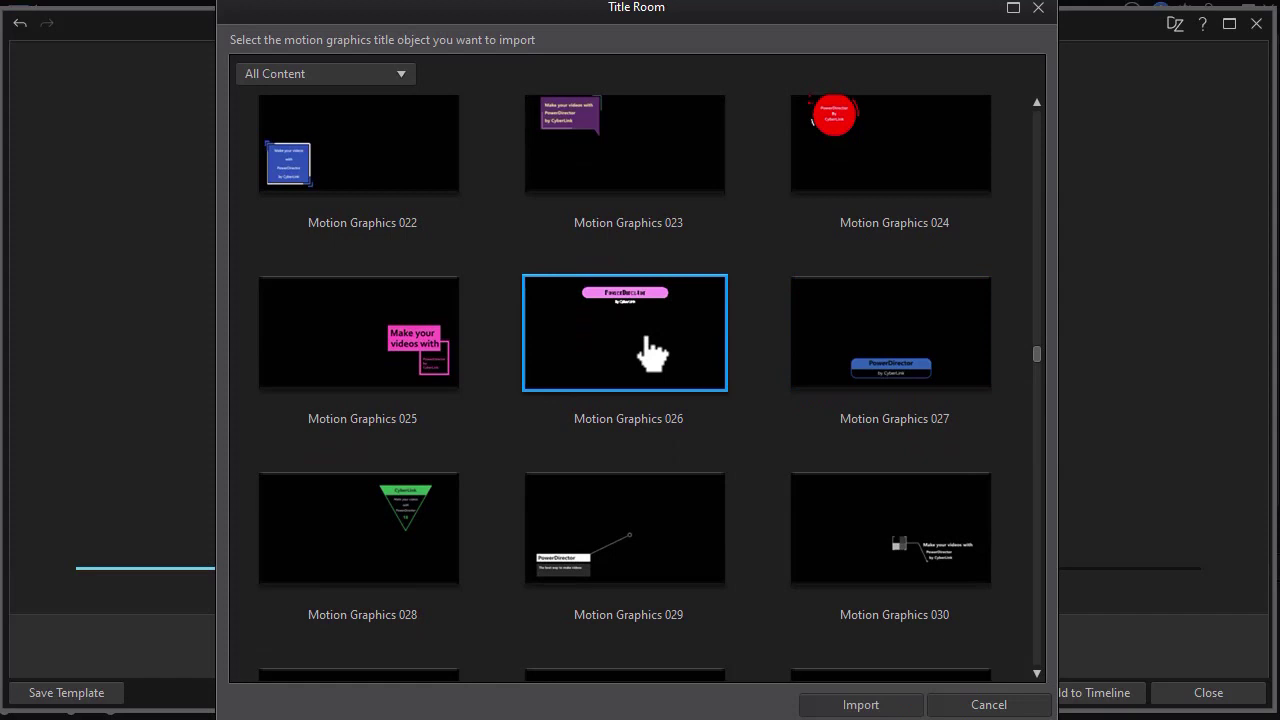
{"action": "left_click", "coordinate": [853, 705]}
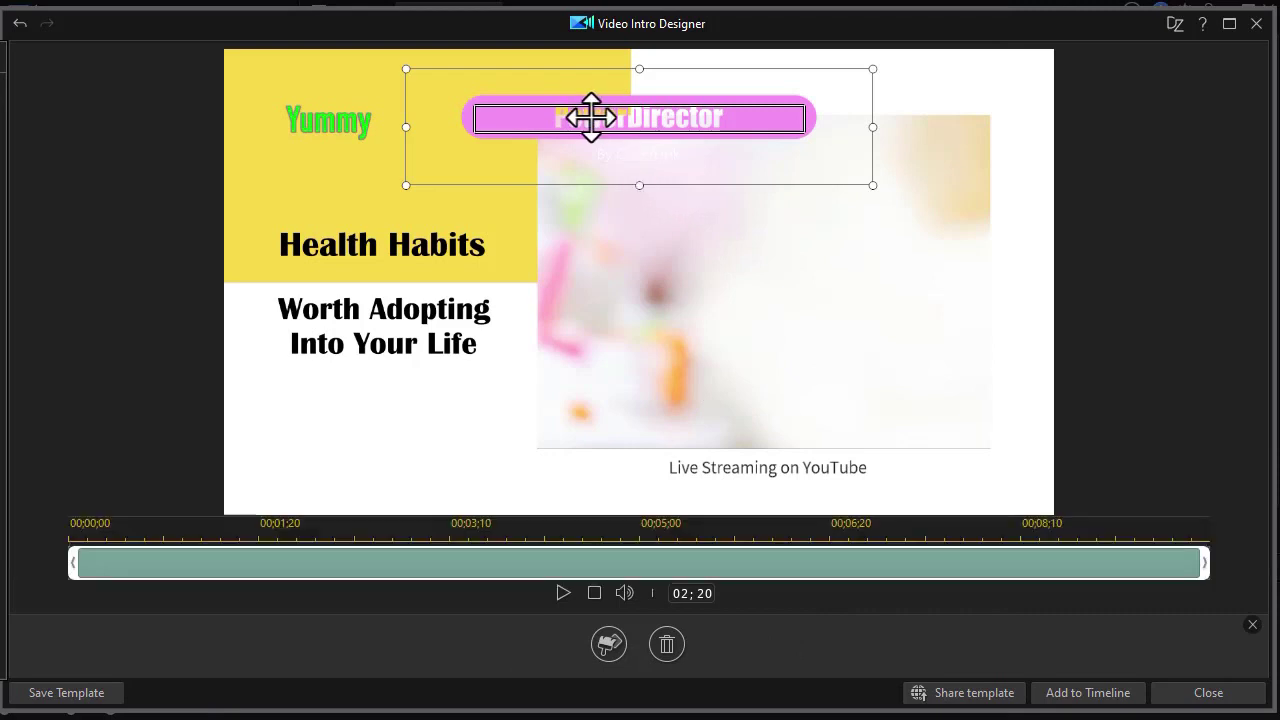
Step: Replace the PowerDirector line of the motion graphics title with "good food"
{"action": "mouse_move", "coordinate": [8, 360]}
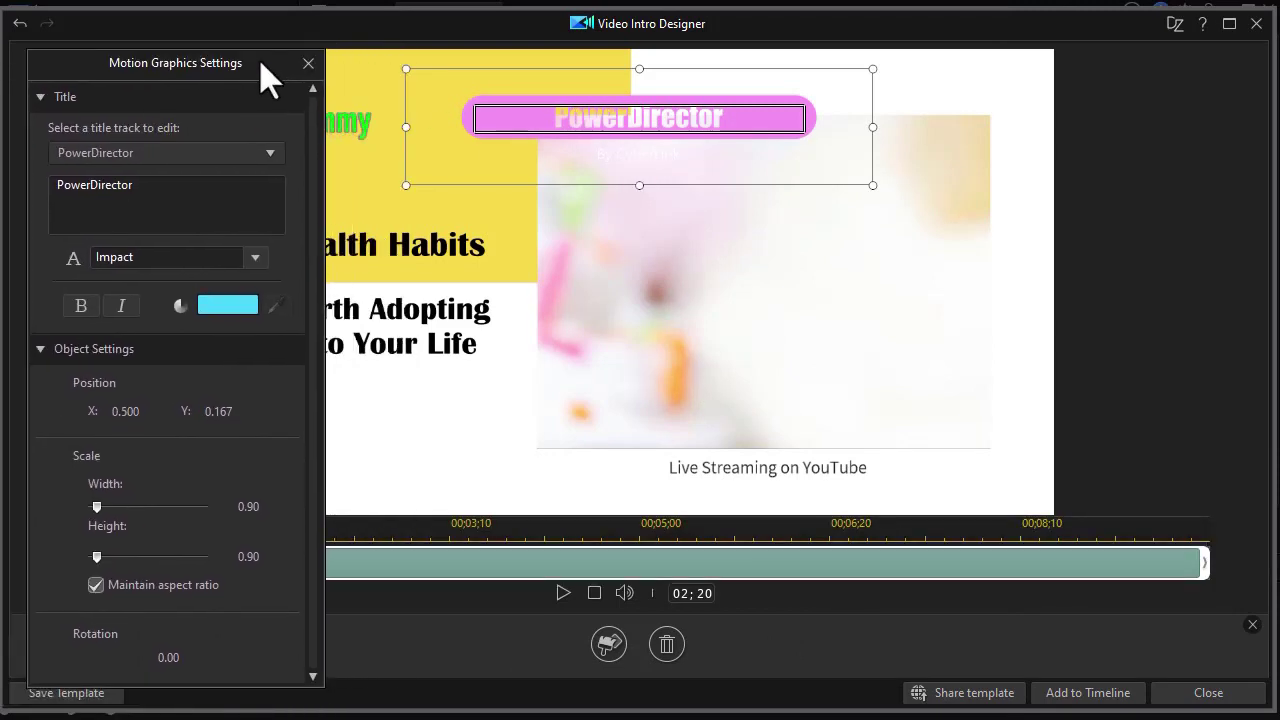
{"action": "left_click_drag", "start_coordinate": [136, 186], "coordinate": [42, 197]}
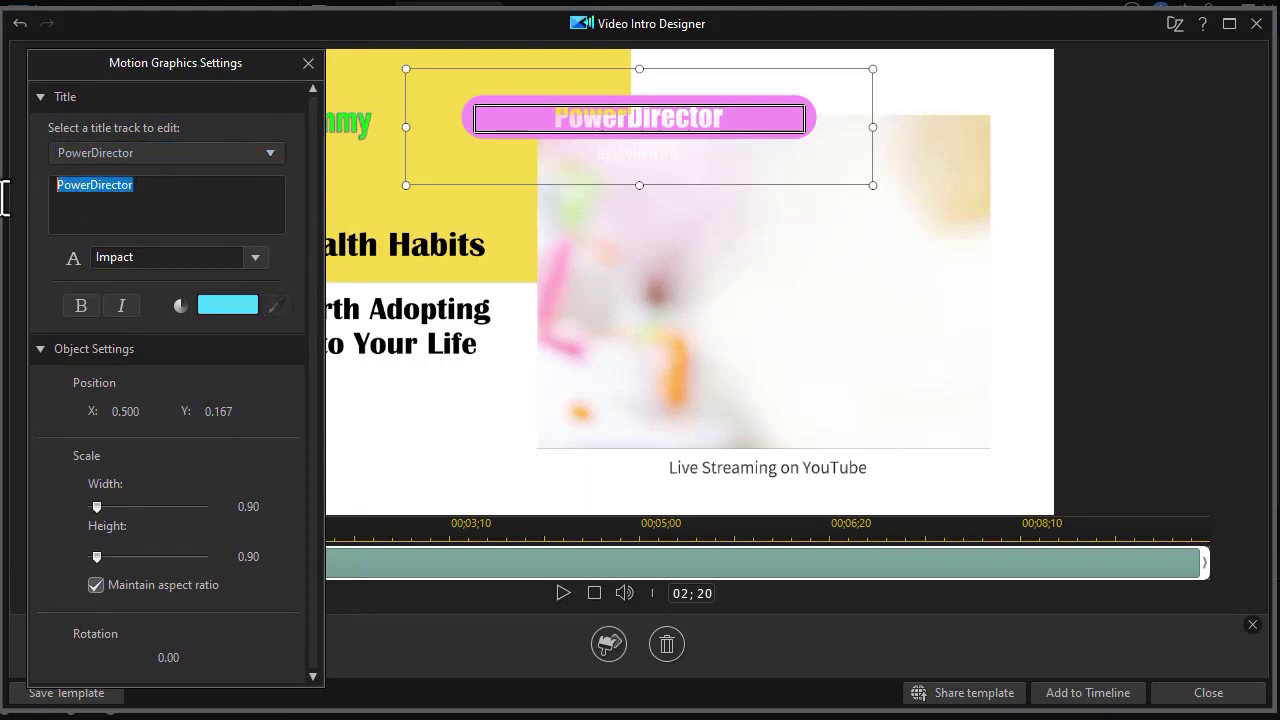
{"action": "key", "text": "BackSpace"}
{"action": "type", "text": "good food"}
{"action": "key", "text": "Return"}
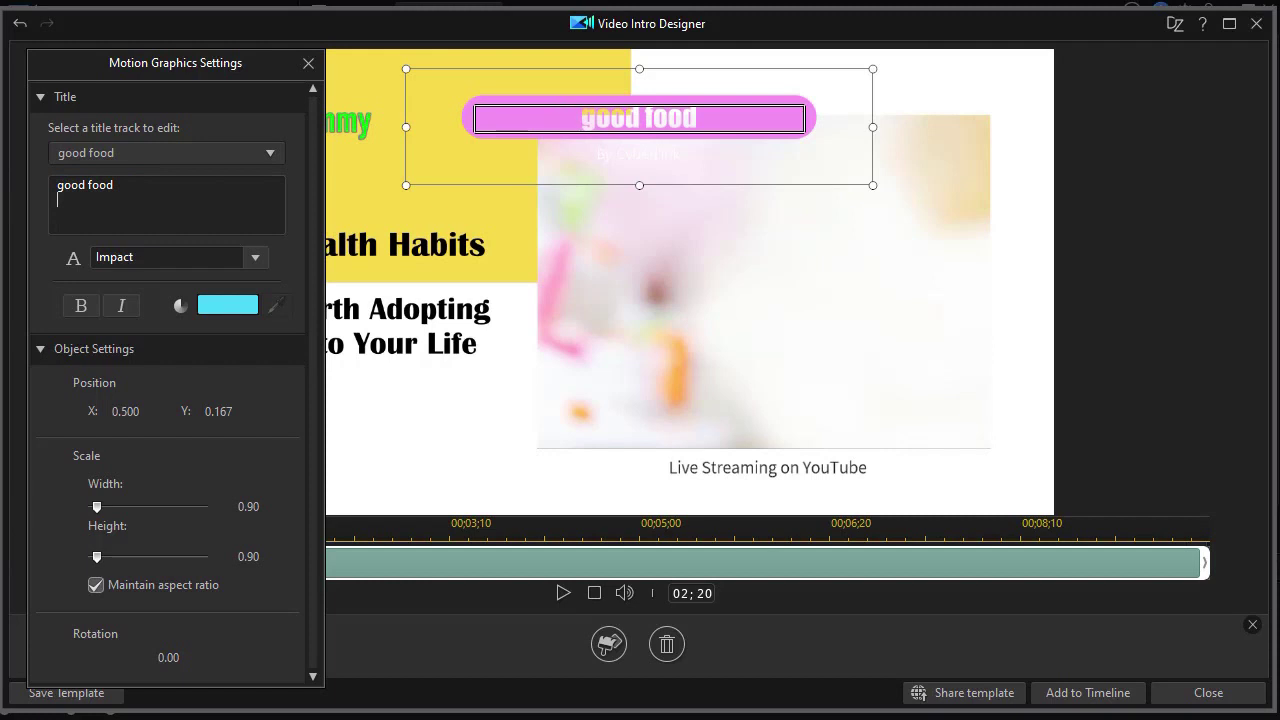
Step: Close the good food title's settings and shift the yellow-and-white frame overlay rightward, keeping it aligned with the canvas's upper edge
{"action": "left_click", "coordinate": [309, 62]}
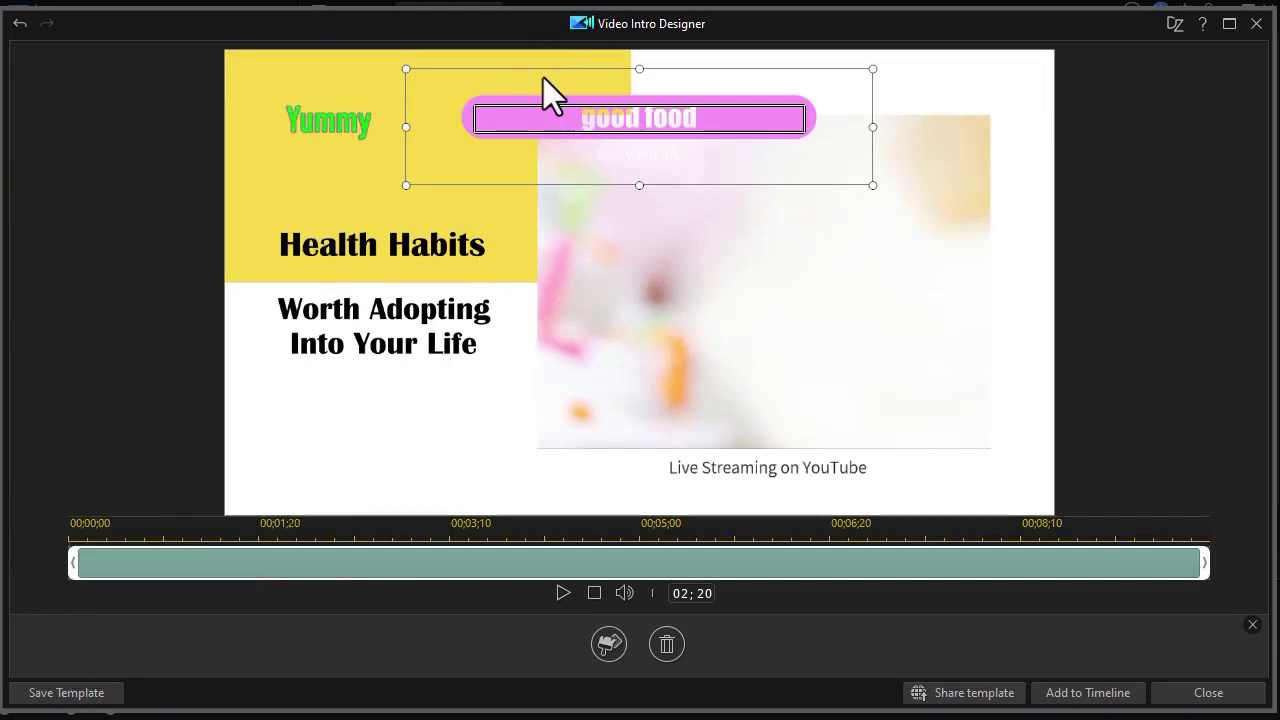
{"action": "left_click", "coordinate": [742, 76]}
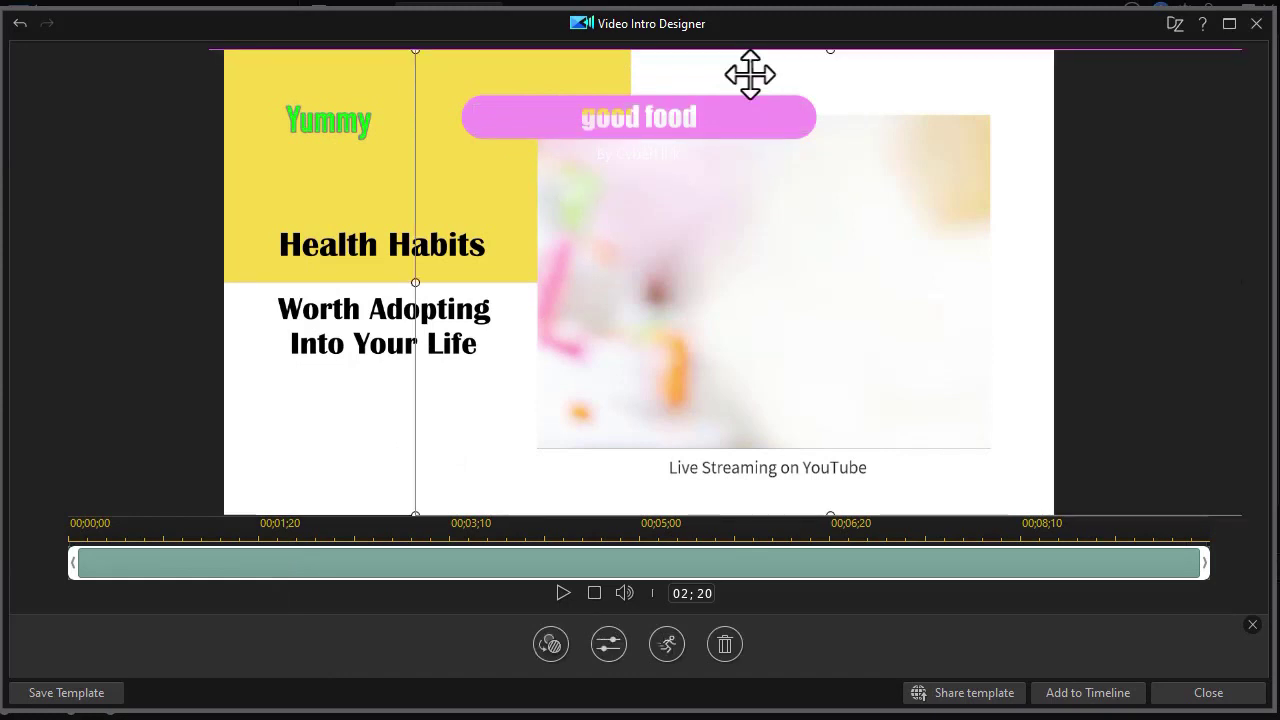
{"action": "left_click_drag", "start_coordinate": [669, 118], "coordinate": [535, 154]}
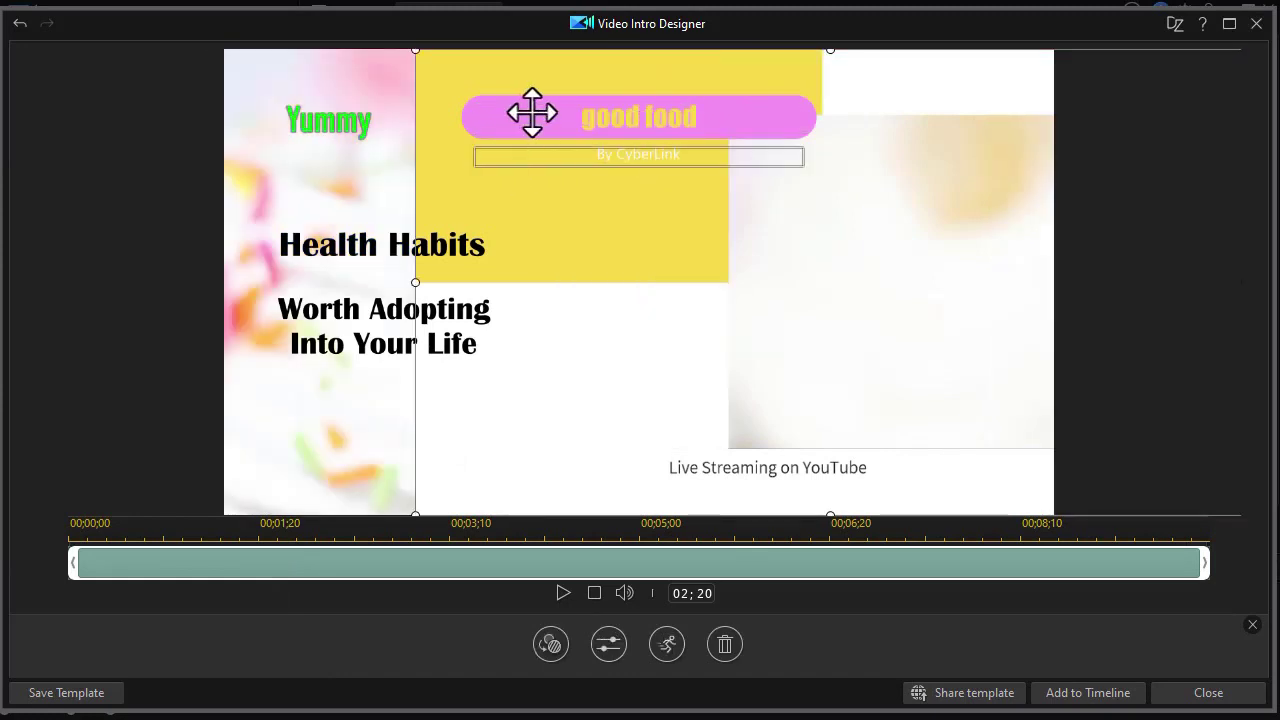
Step: View the motion graphics settings of the By CyberLink line and of the Health Habits title
{"action": "double_click", "coordinate": [589, 131]}
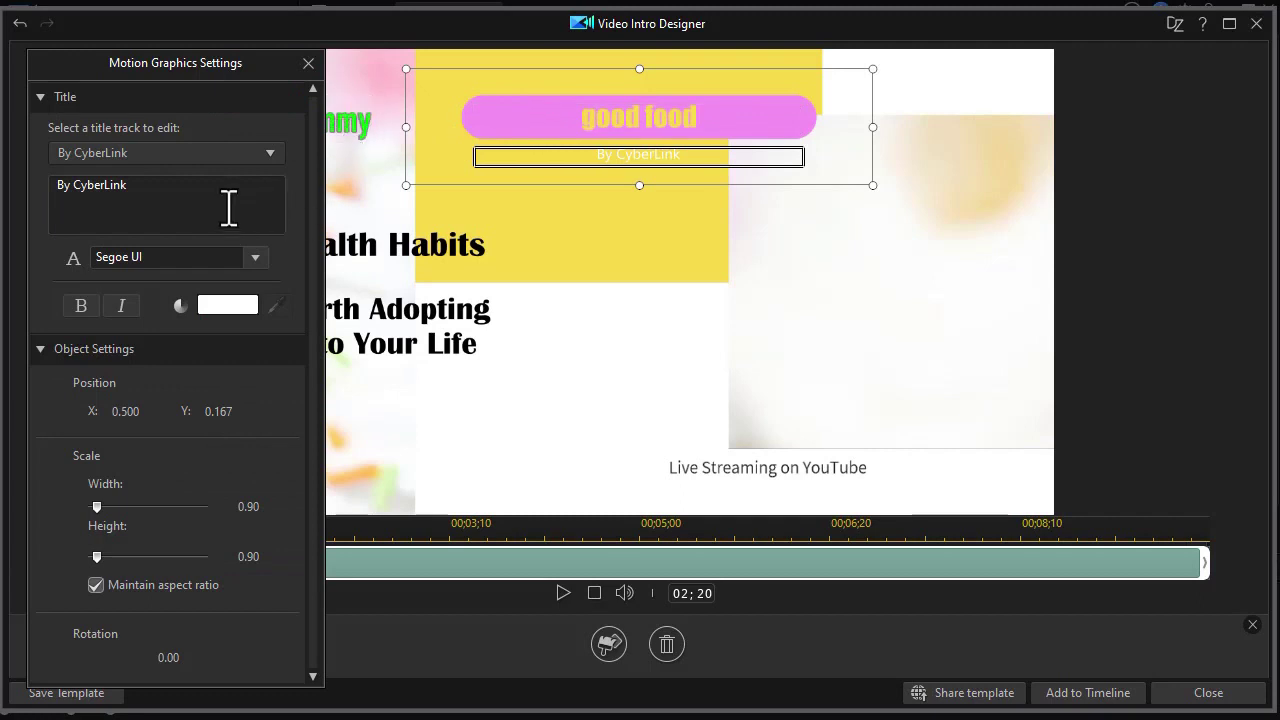
{"action": "left_click", "coordinate": [308, 63]}
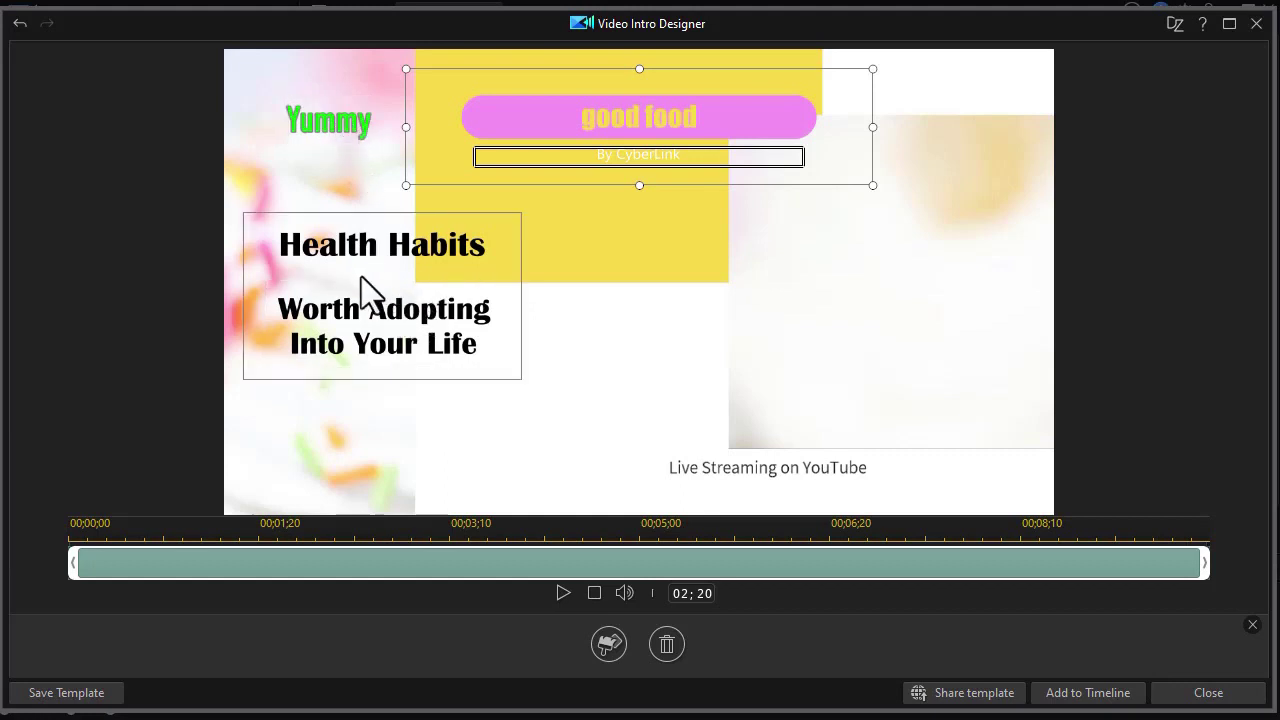
{"action": "key", "text": "Escape"}
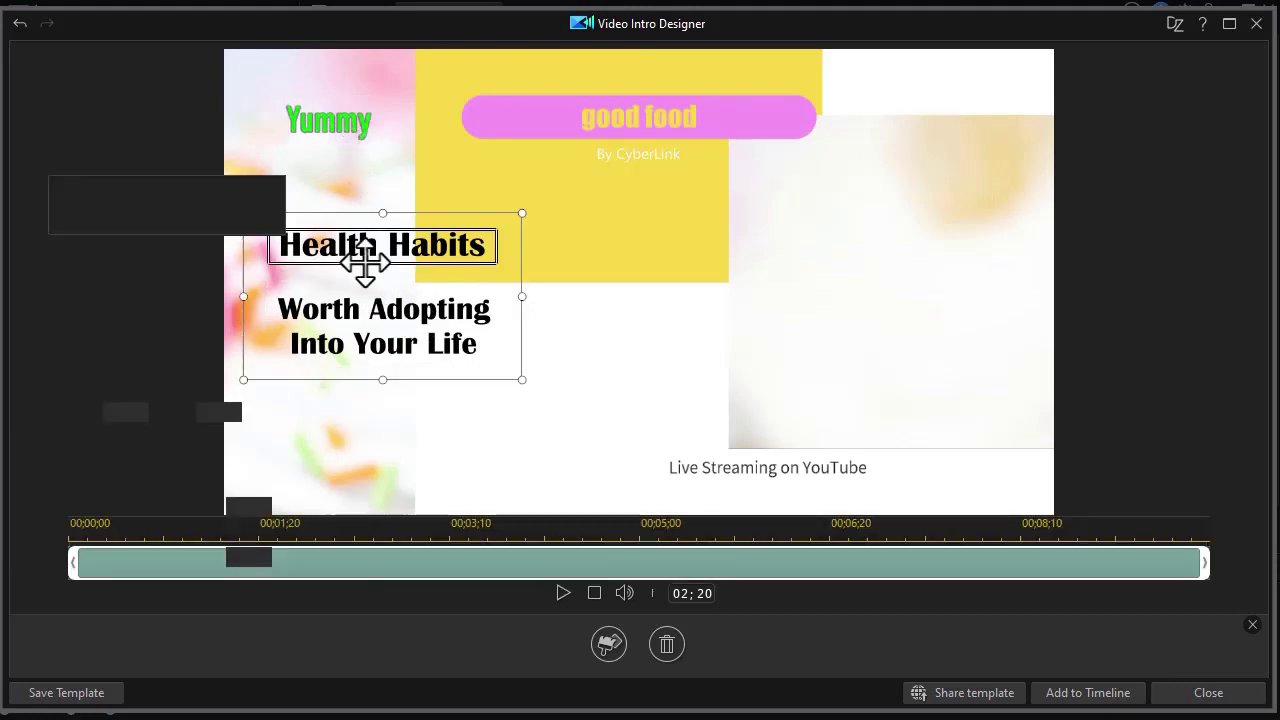
{"action": "double_click", "coordinate": [363, 264]}
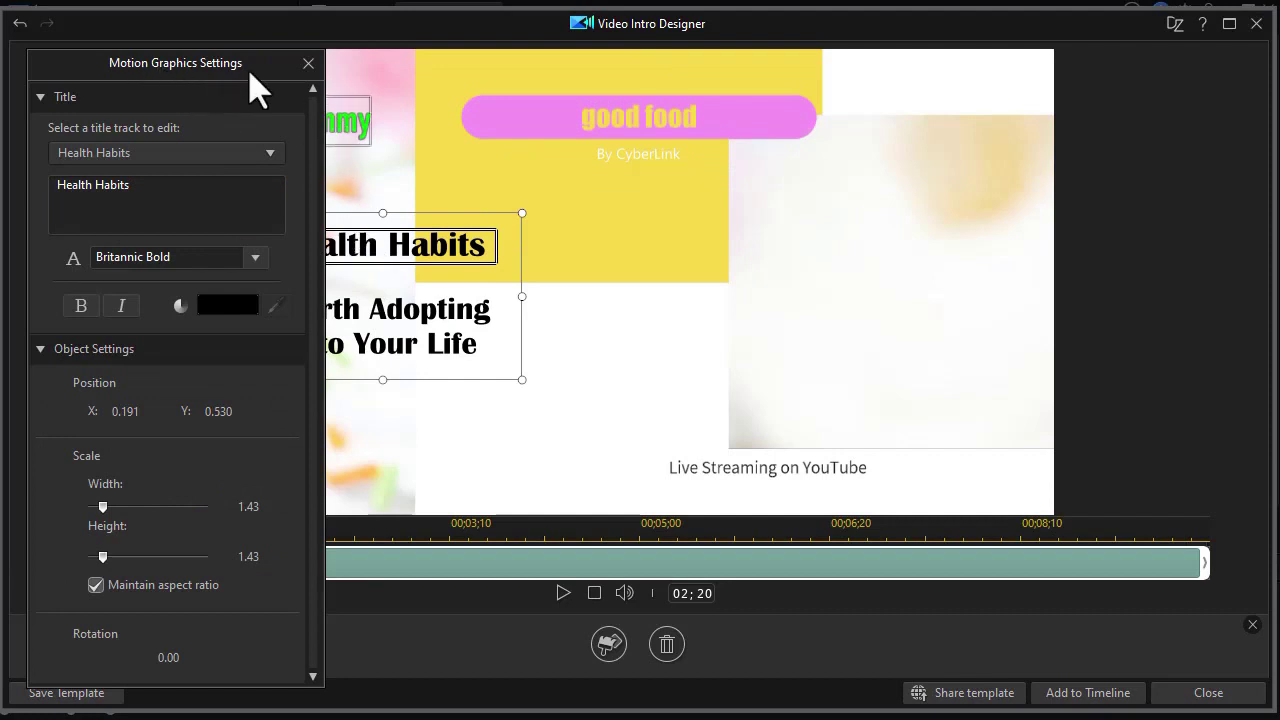